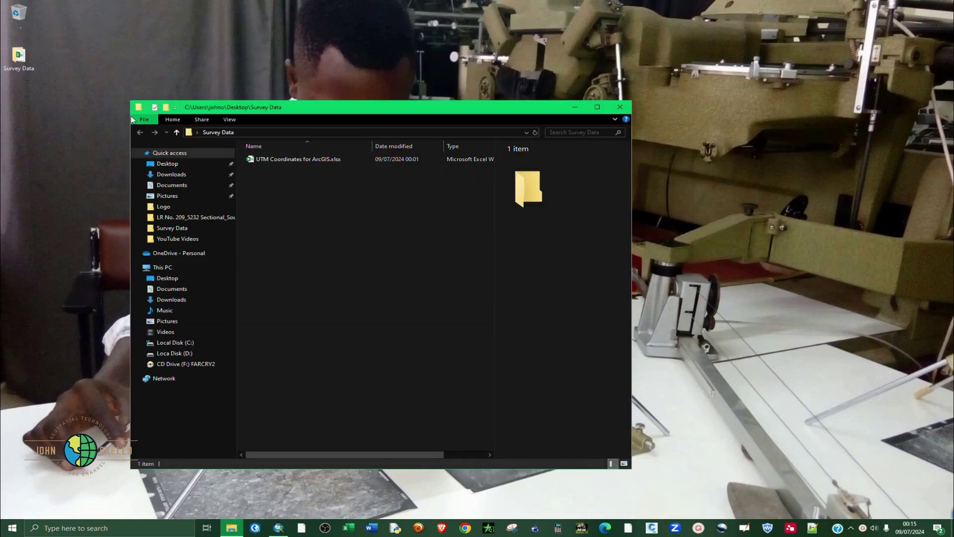
Open the UTM Coordinates workbook in Excel, review the Apex, LW and LE Northing/Easting, then minimize it
left_click(327, 160)
double_click(326, 160)
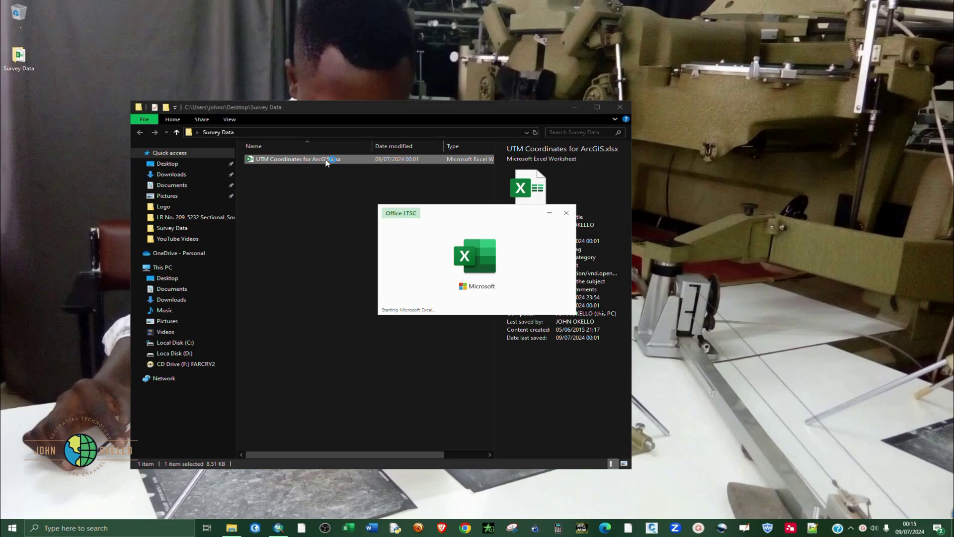
left_click(210, 18)
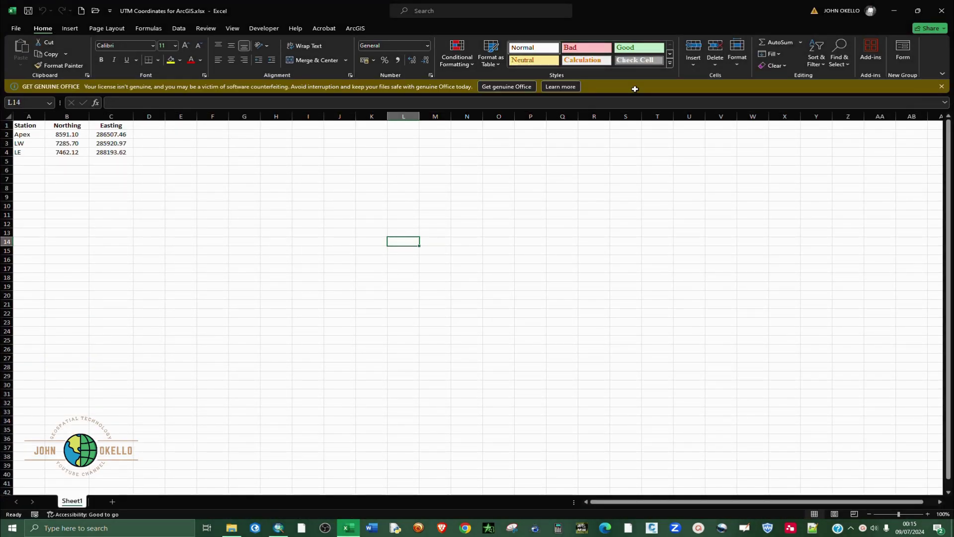
left_click(944, 86)
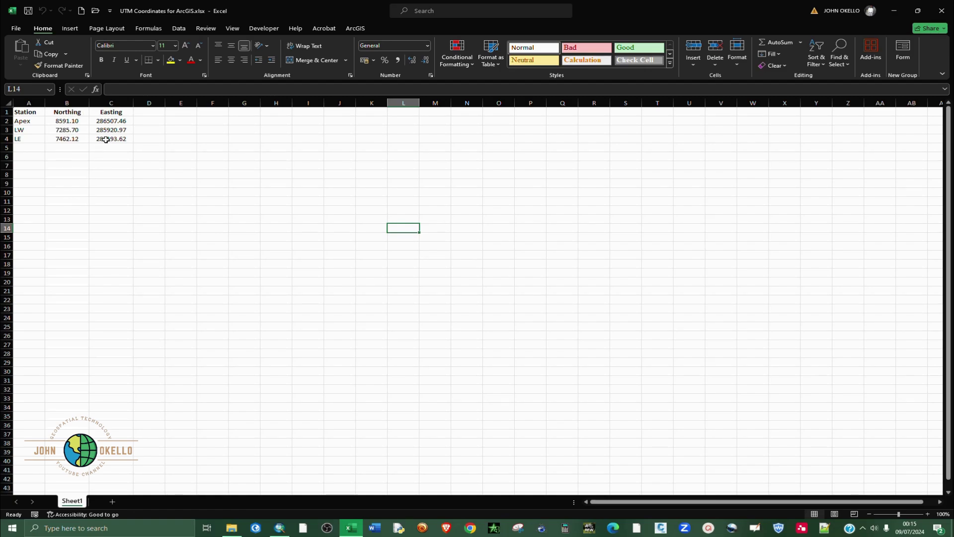
left_click(913, 7)
Create a folder named 'Point Shapefiles' in Survey Data and refresh the listing
left_click(188, 19)
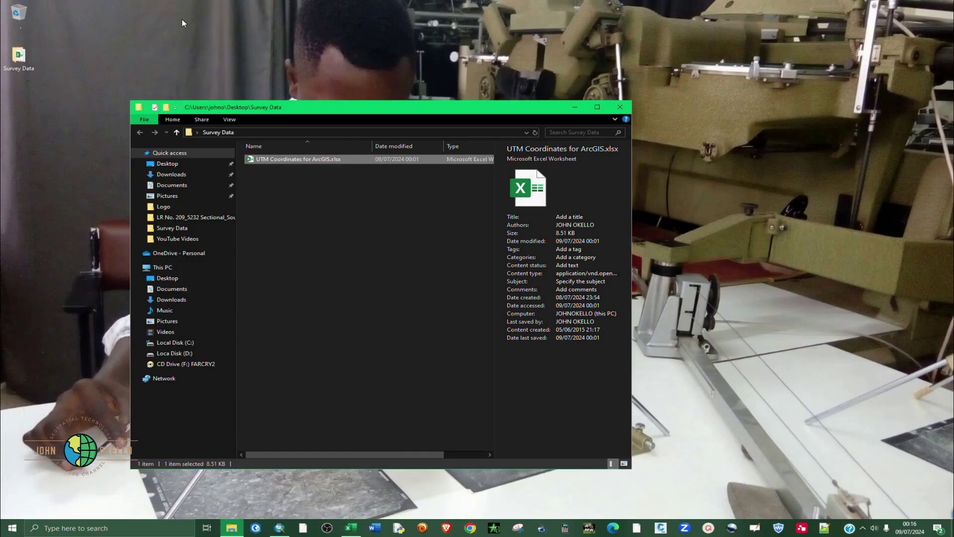
left_click(323, 206)
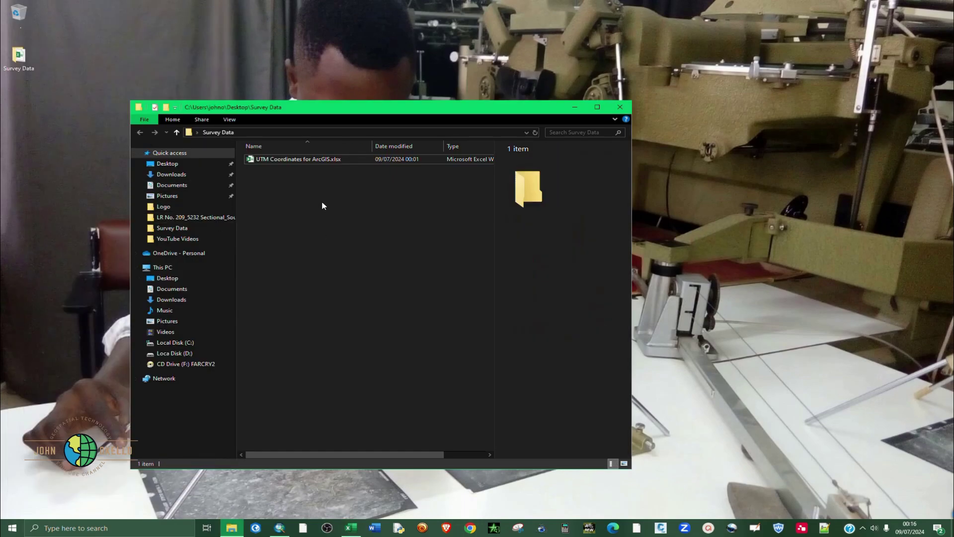
right_click(322, 206)
mouse_move(355, 305)
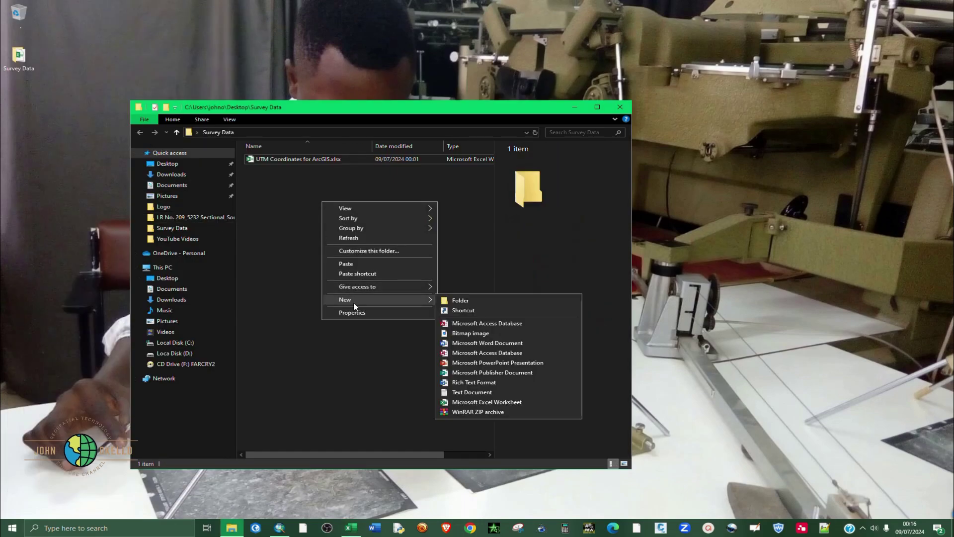
left_click(443, 300)
type("Point S")
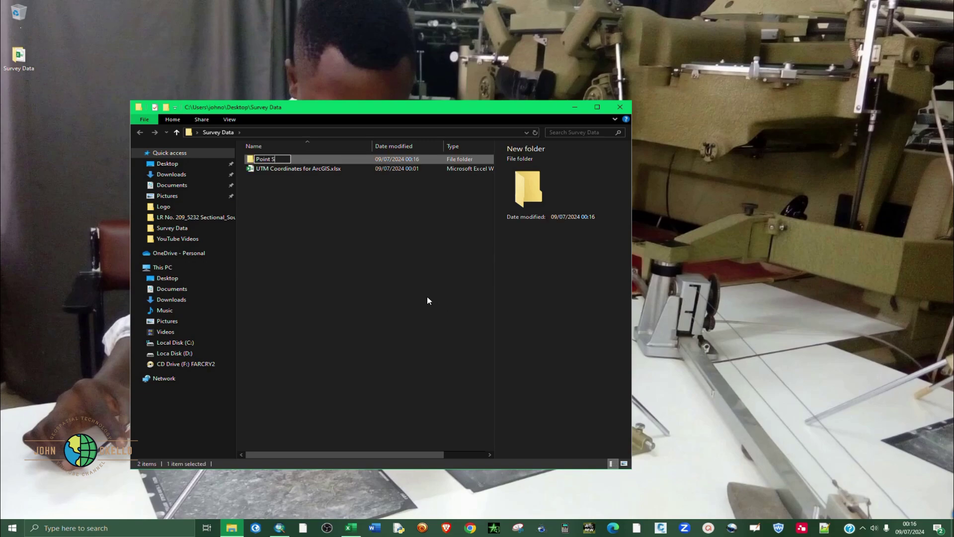
type("hapefiles")
left_click(343, 243)
right_click(328, 235)
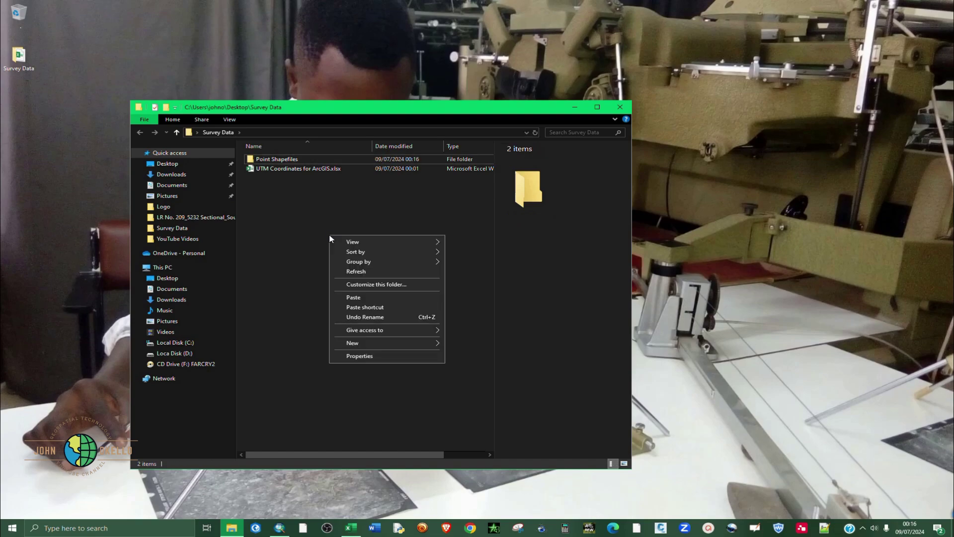
left_click(356, 274)
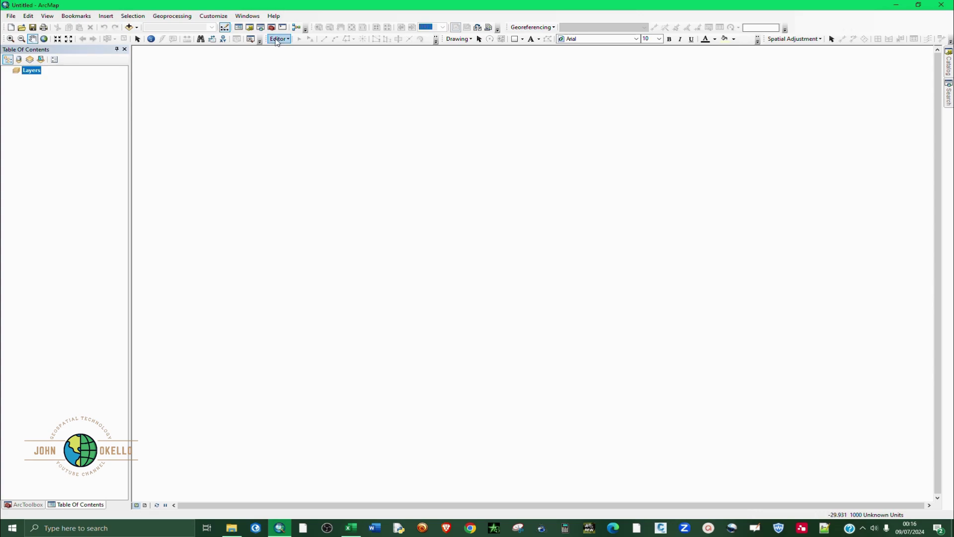
Turn the Editor toolbar off and back on, then undock it to float over the map
right_click(802, 23)
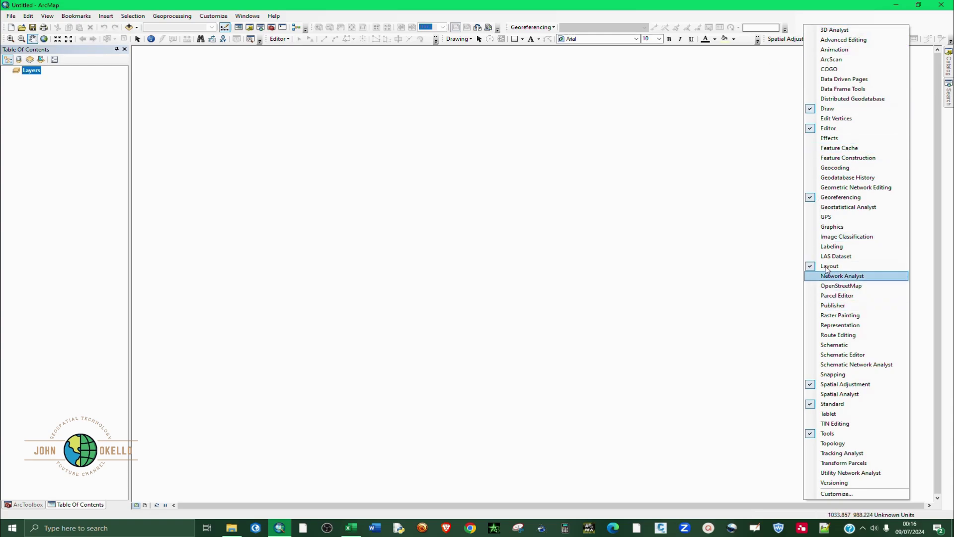
left_click(811, 129)
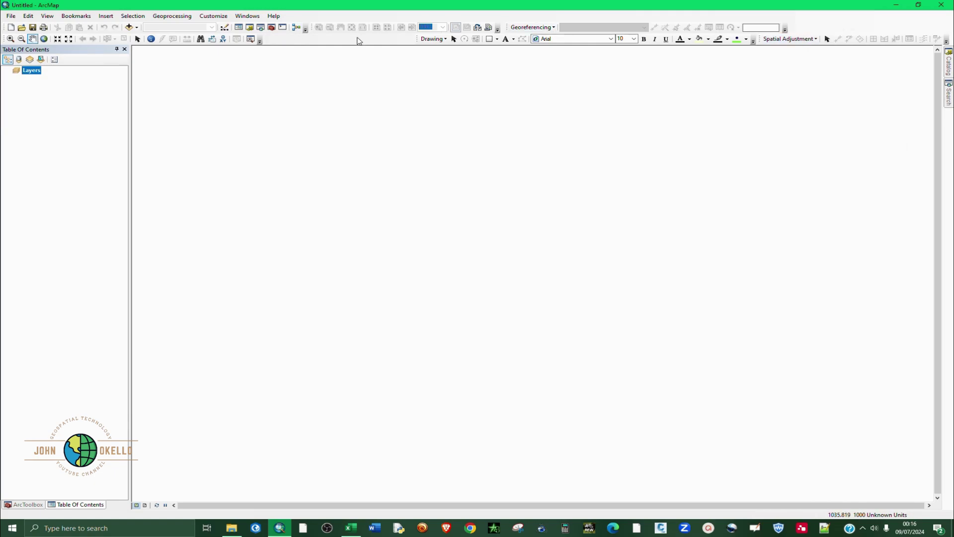
right_click(812, 25)
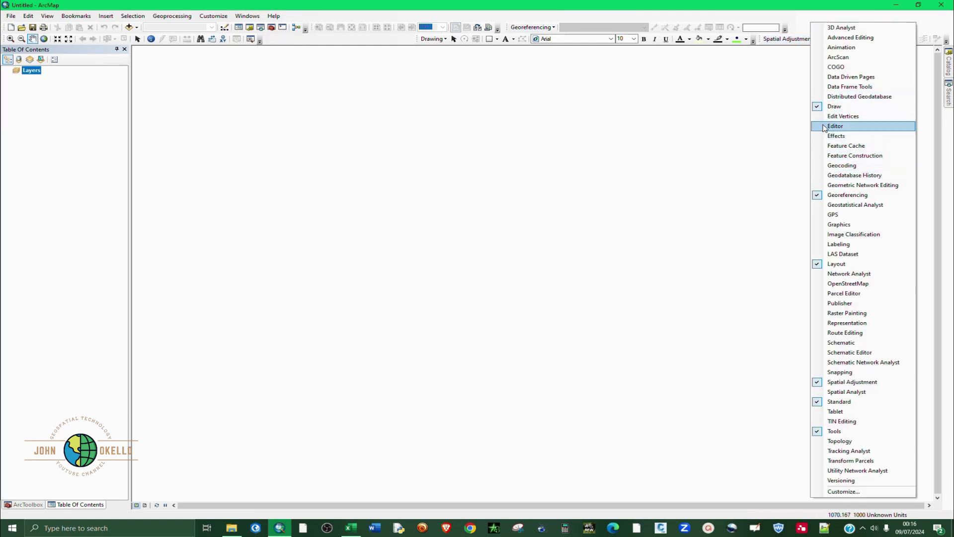
left_click(839, 126)
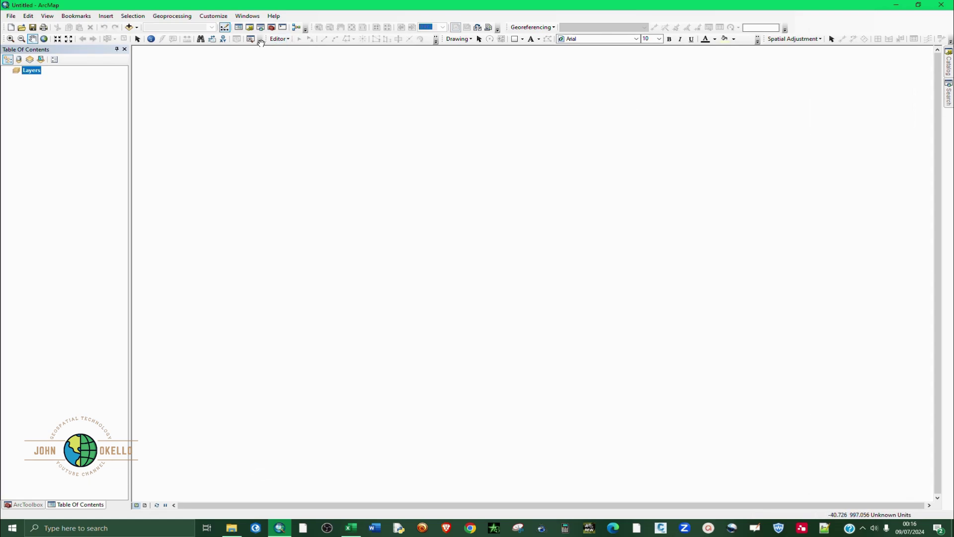
left_click_drag(267, 38, 401, 55)
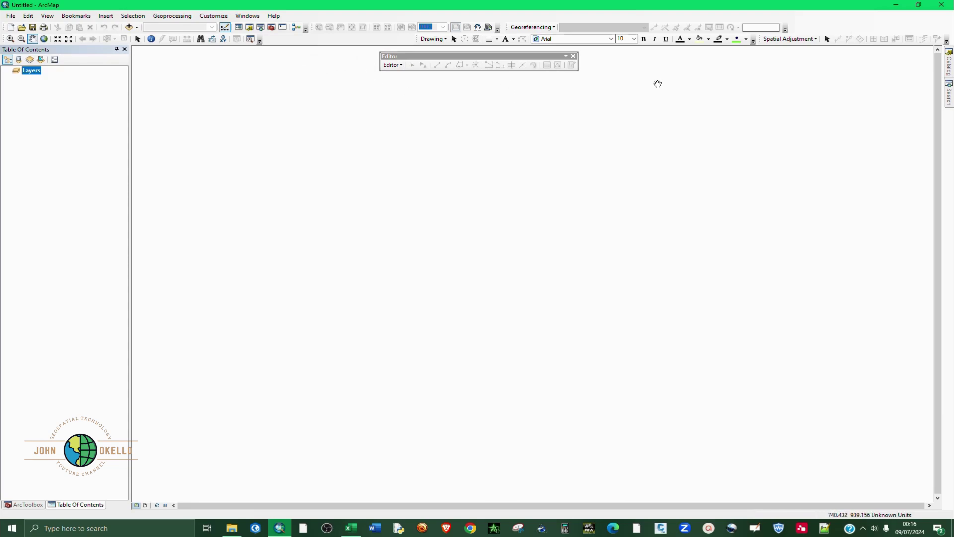
Add a Catalog folder connection to This PC > Desktop > Survey Data
left_click(250, 29)
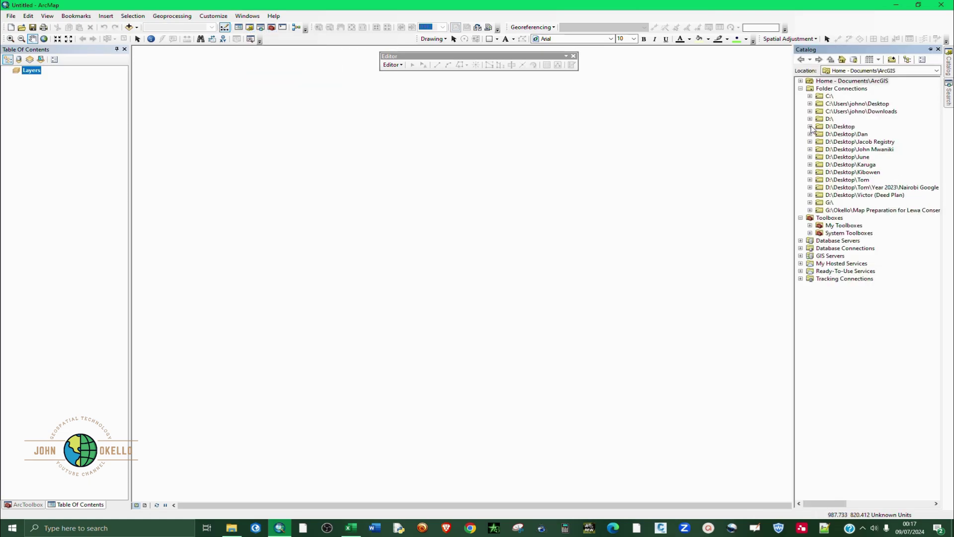
left_click(810, 126)
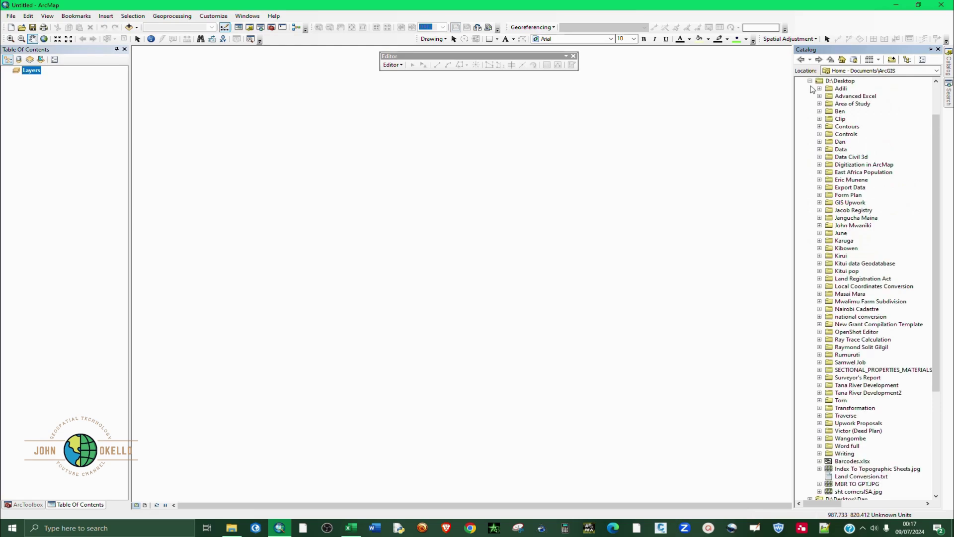
left_click(810, 81)
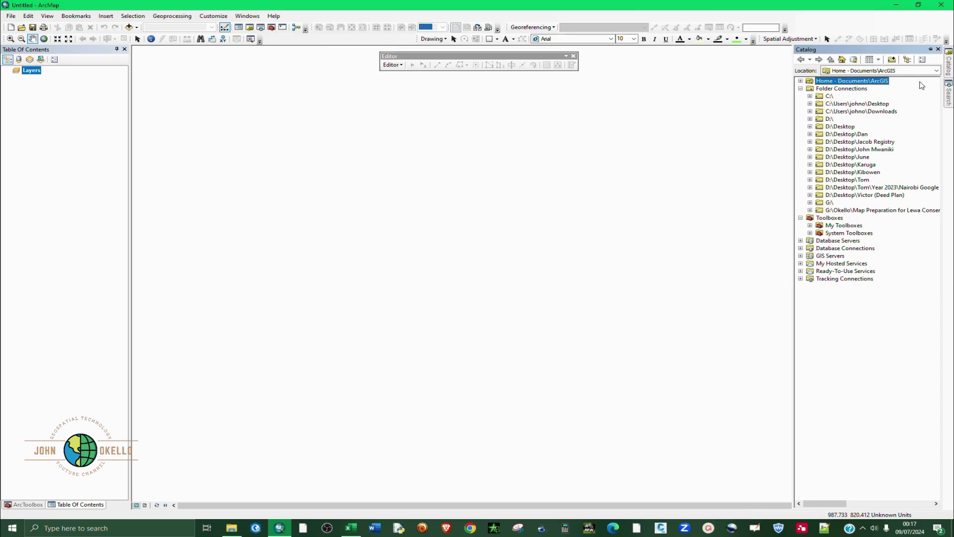
left_click(893, 62)
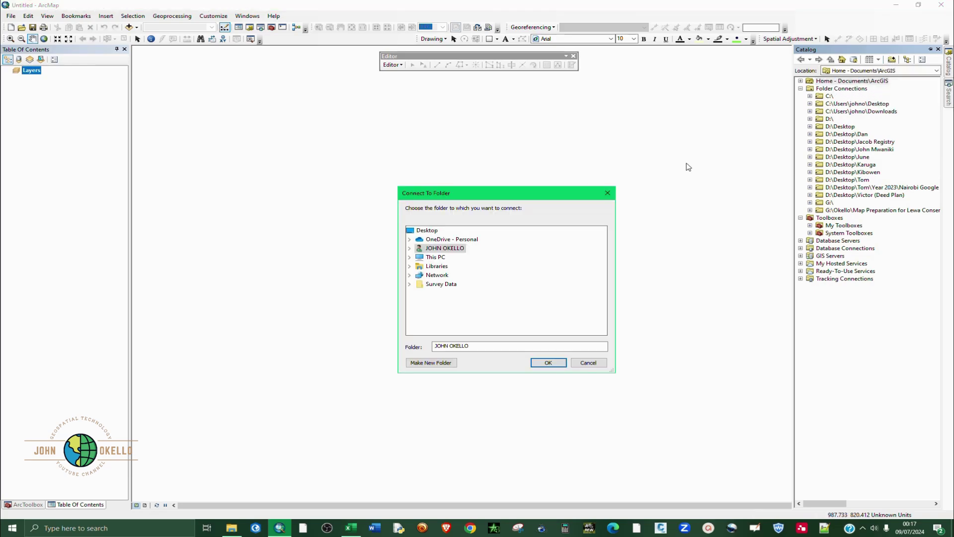
left_click(410, 257)
left_click(419, 248)
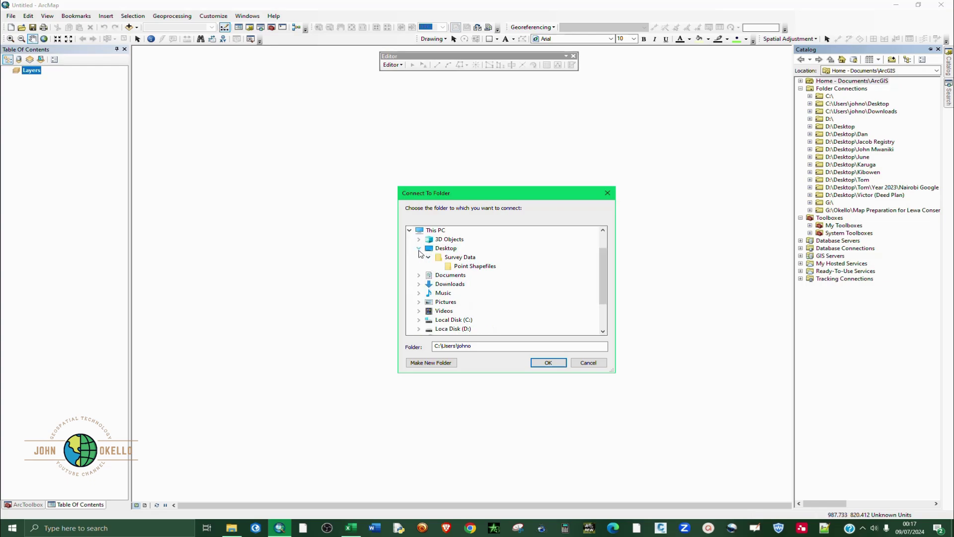
left_click(428, 257)
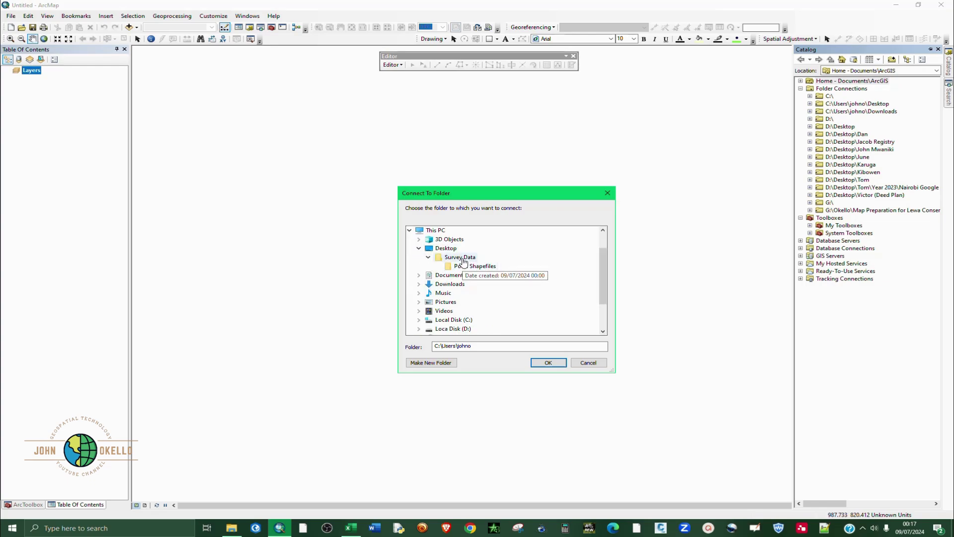
left_click(462, 258)
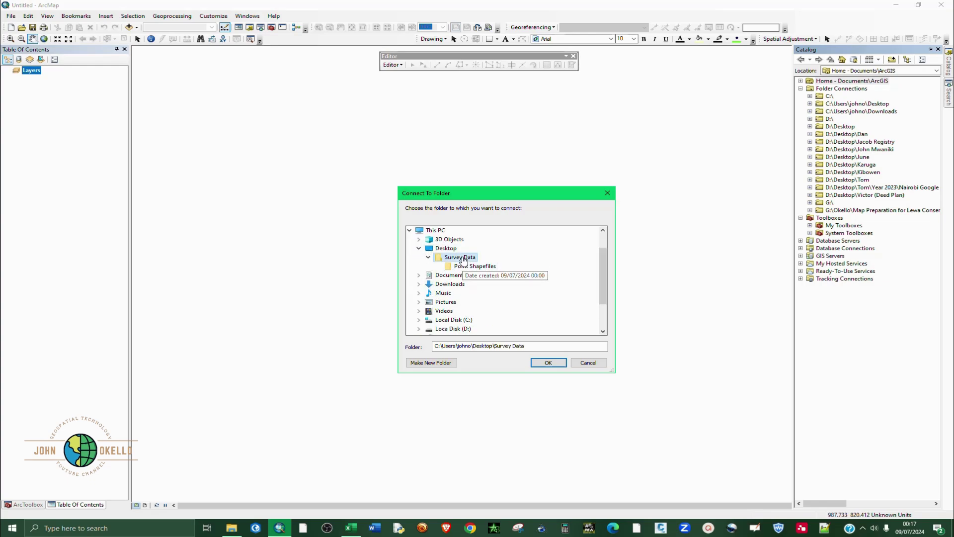
left_click(547, 363)
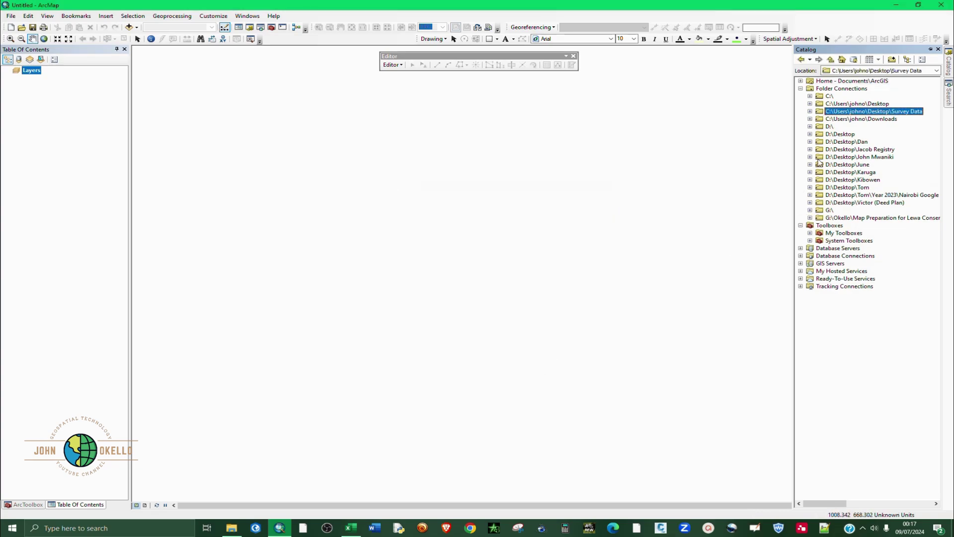
Start a new shapefile in the Point Shapefiles folder from the Survey Data connection
left_click(810, 112)
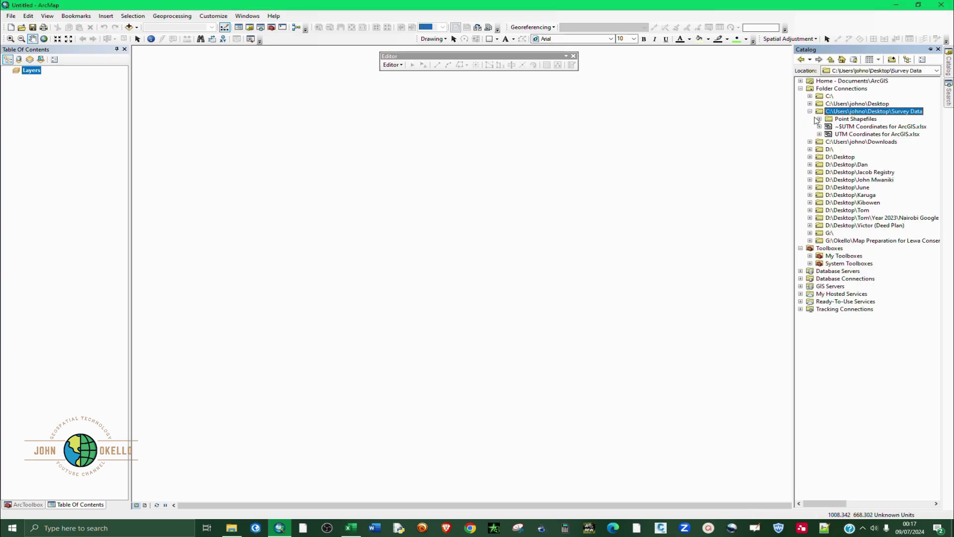
left_click(845, 120)
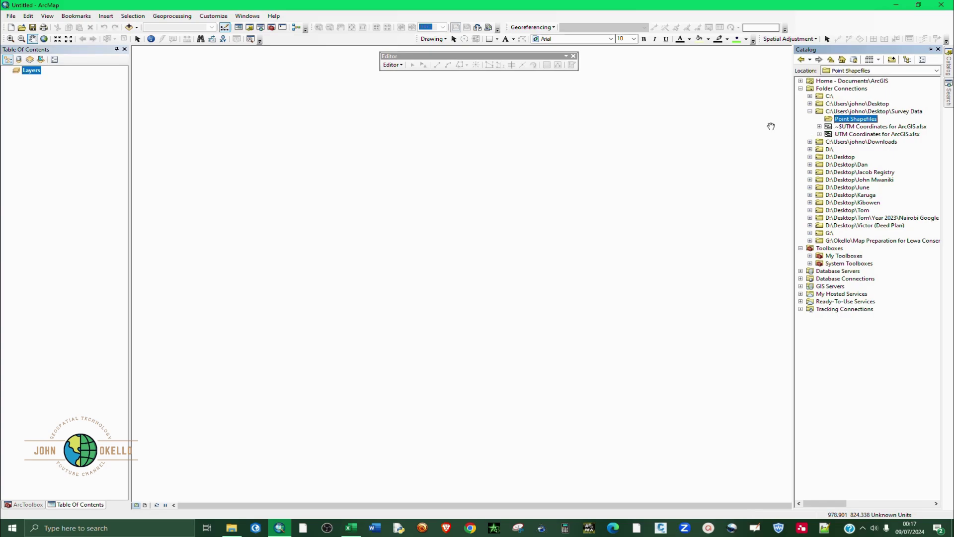
right_click(851, 121)
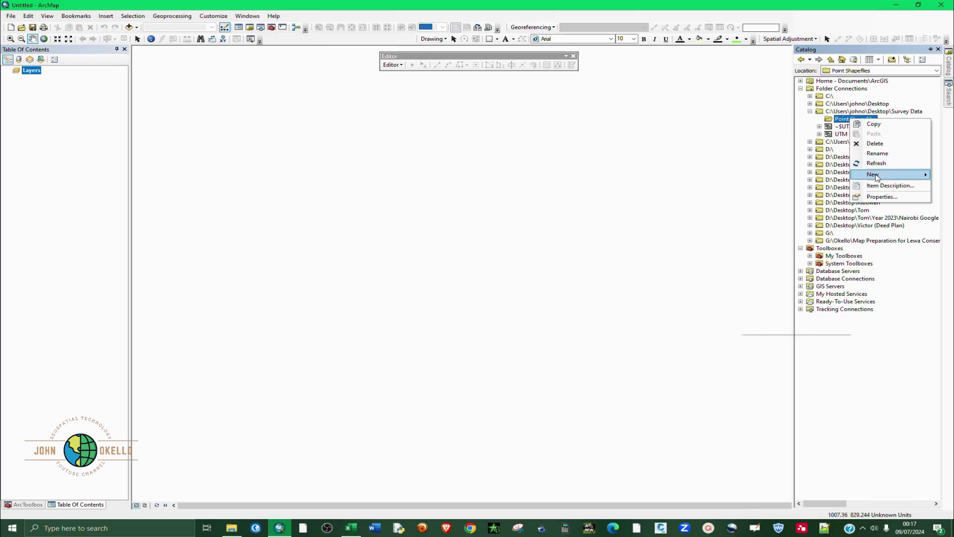
mouse_move(873, 173)
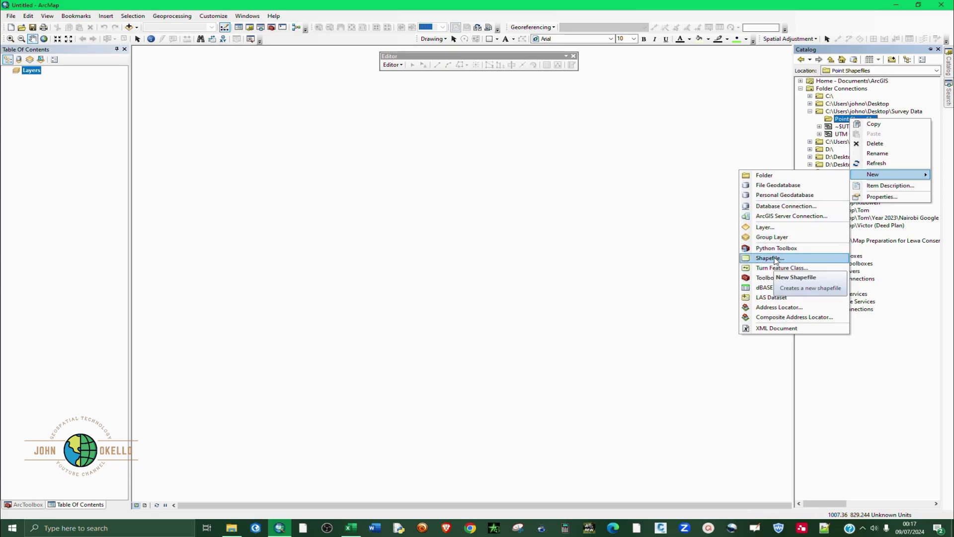
left_click(774, 259)
left_click_drag(458, 170, 372, 172)
Name the shapefile 'Maker' and keep Point as its feature type
left_click(478, 177)
type("Maker")
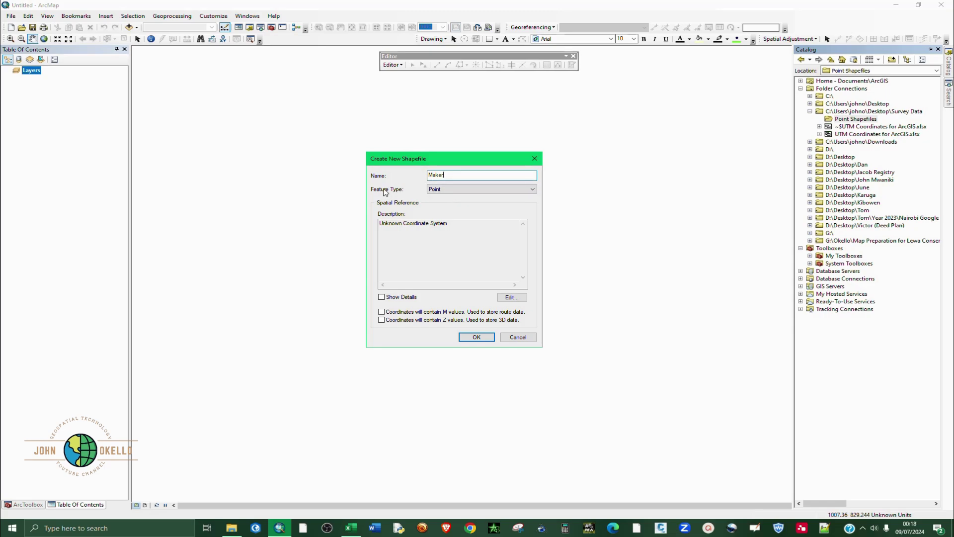
left_click(446, 190)
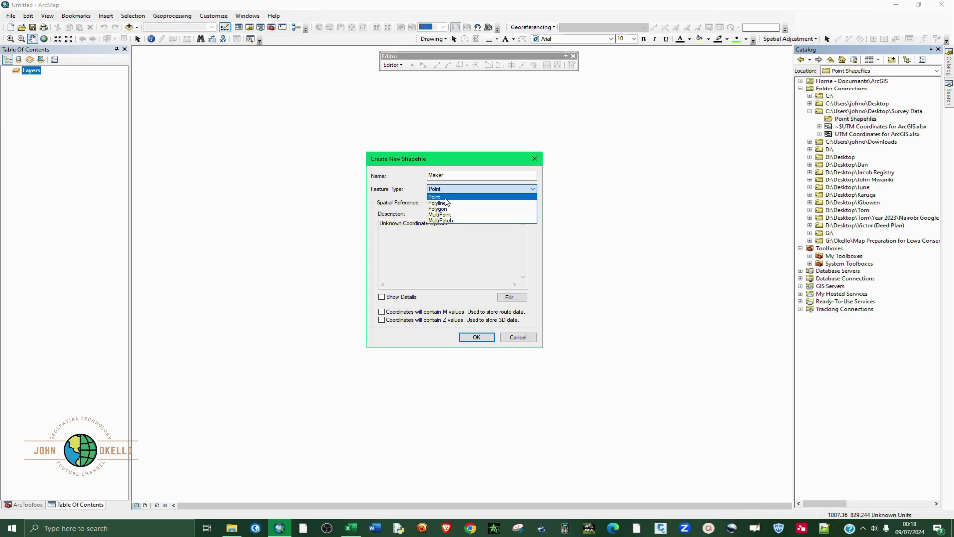
left_click(446, 198)
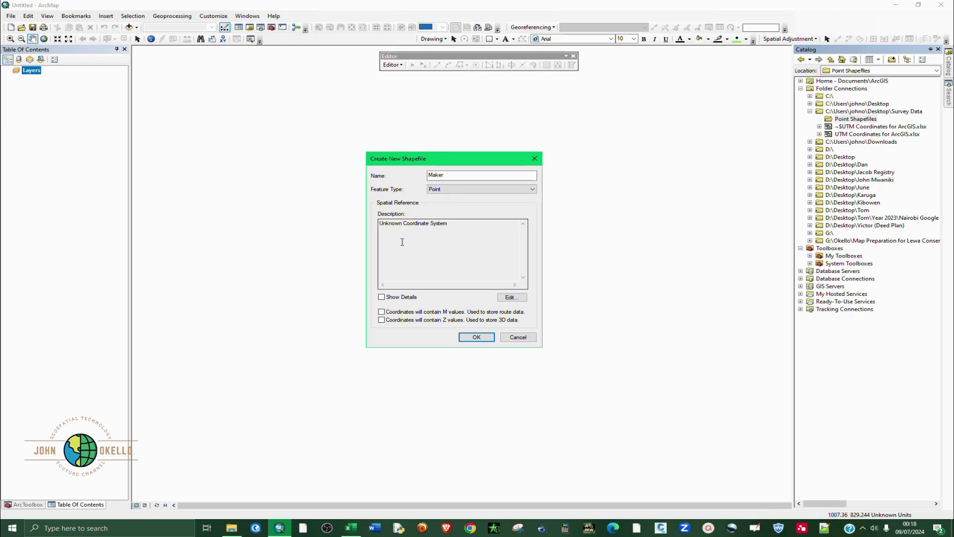
Assign Arc 1960 UTM Zone 37N (Projected > UTM > Africa) to Maker and create the shapefile
left_click(511, 298)
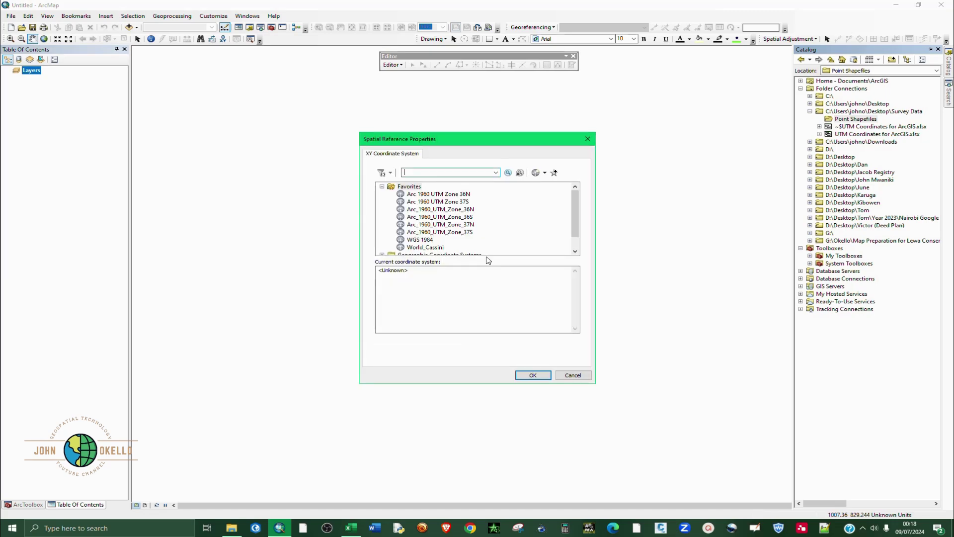
scroll(475, 225, "down", 2)
scroll(476, 225, "up", 2)
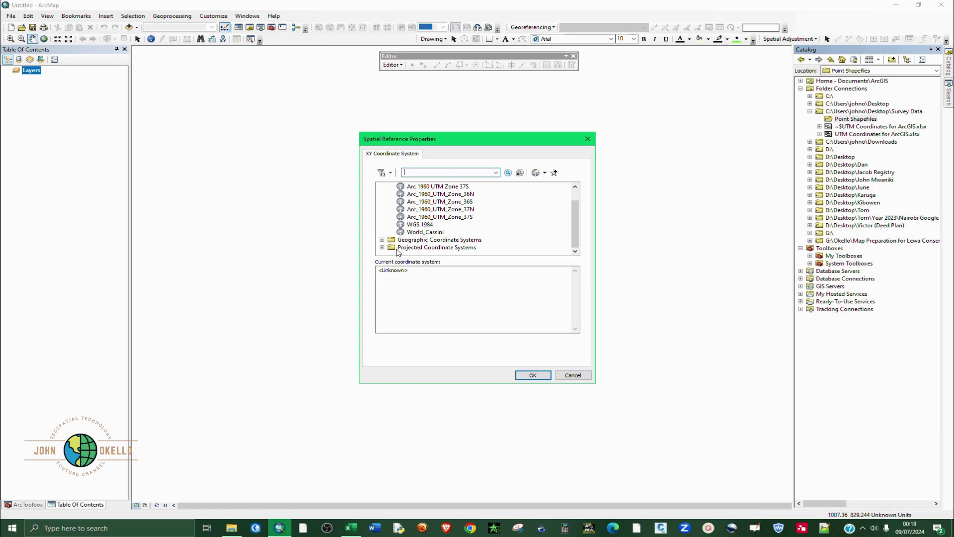
left_click(382, 247)
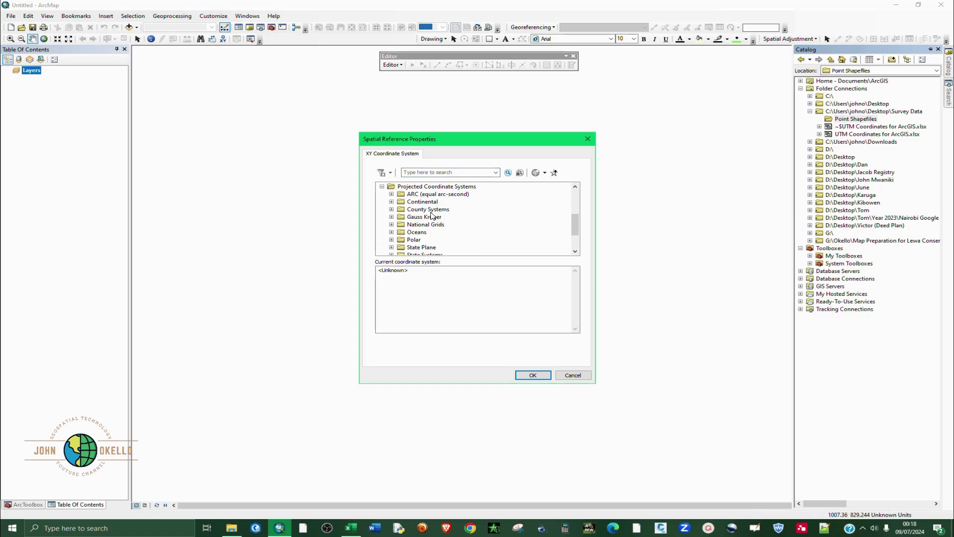
scroll(432, 214, "down", 2)
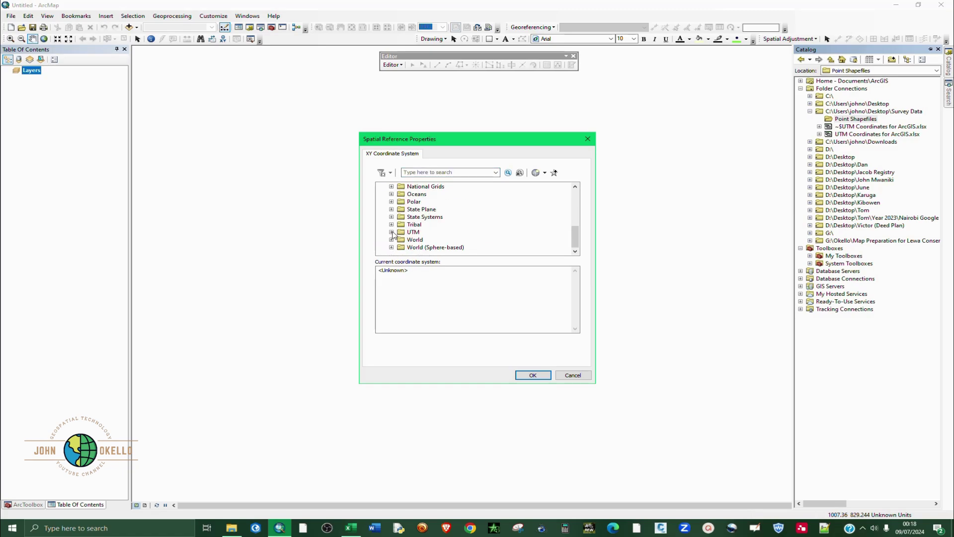
left_click(391, 232)
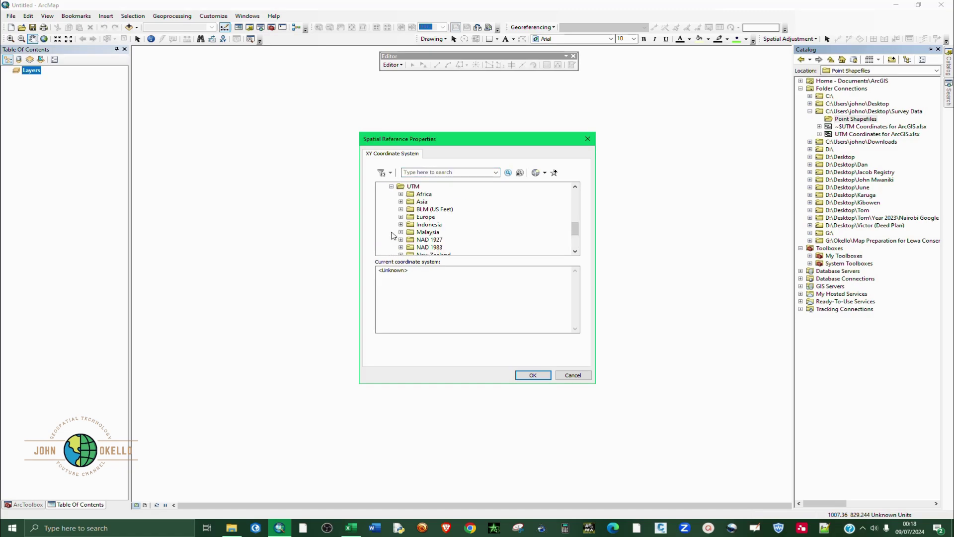
left_click(401, 195)
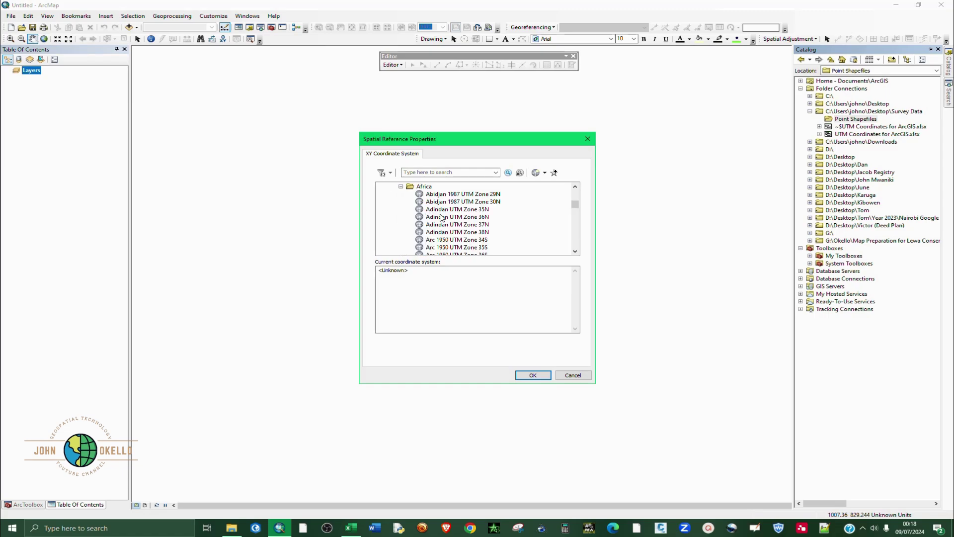
scroll(443, 219, "down", 2)
scroll(442, 232, "down", 1)
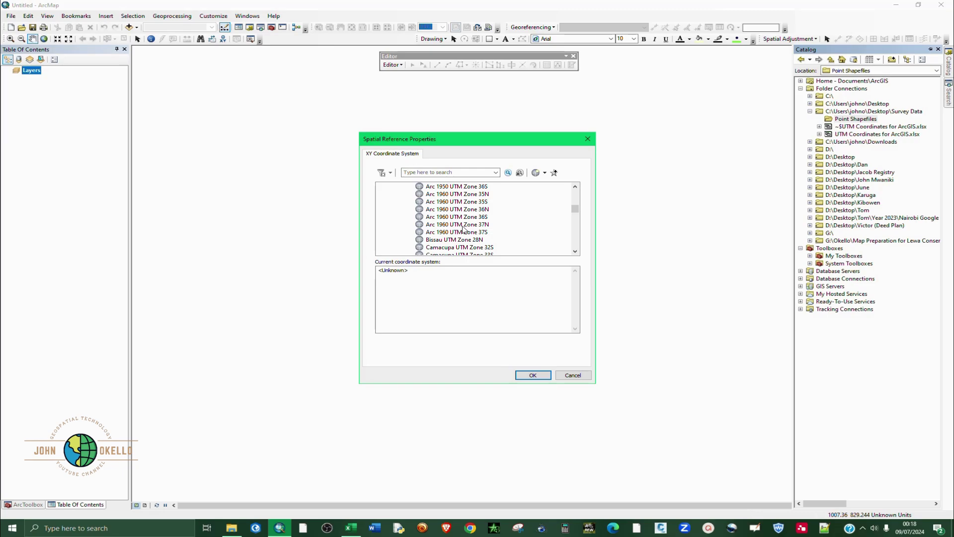
left_click(478, 225)
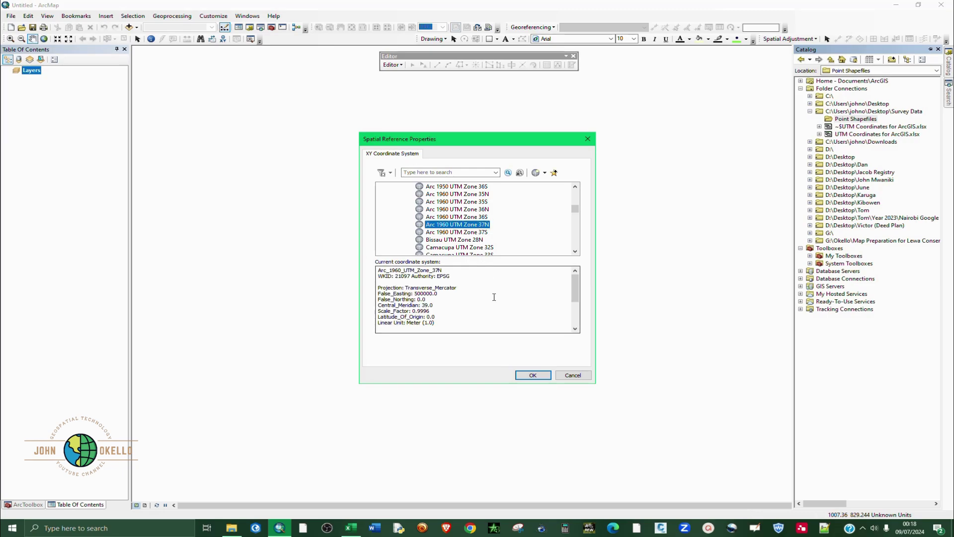
left_click(533, 375)
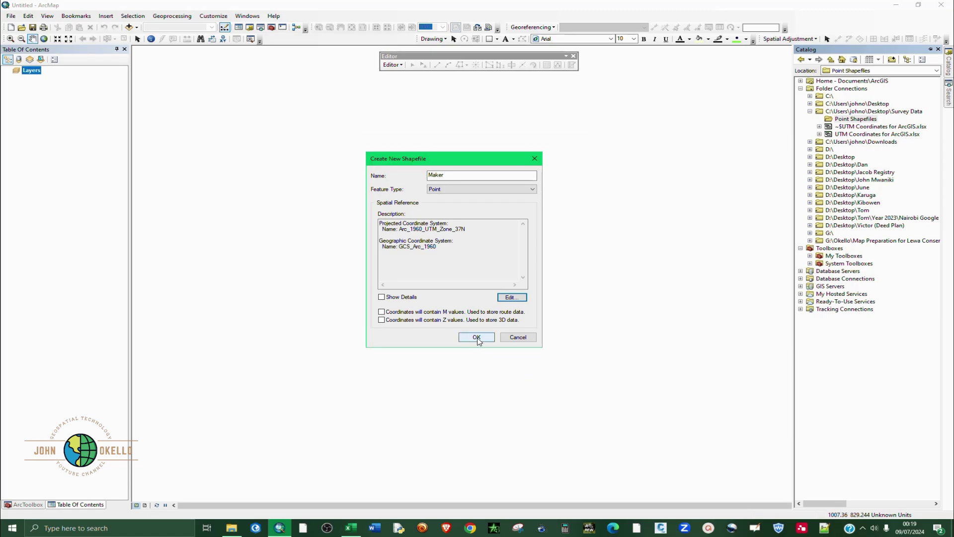
left_click(477, 337)
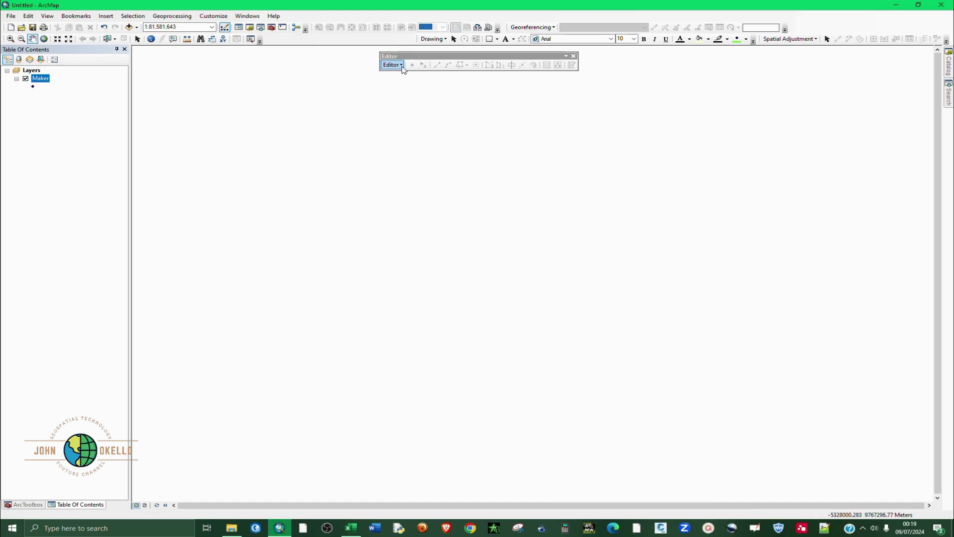
Choose Start Editing from the Editor menu and bring up Create Features with the Maker template
left_click(393, 65)
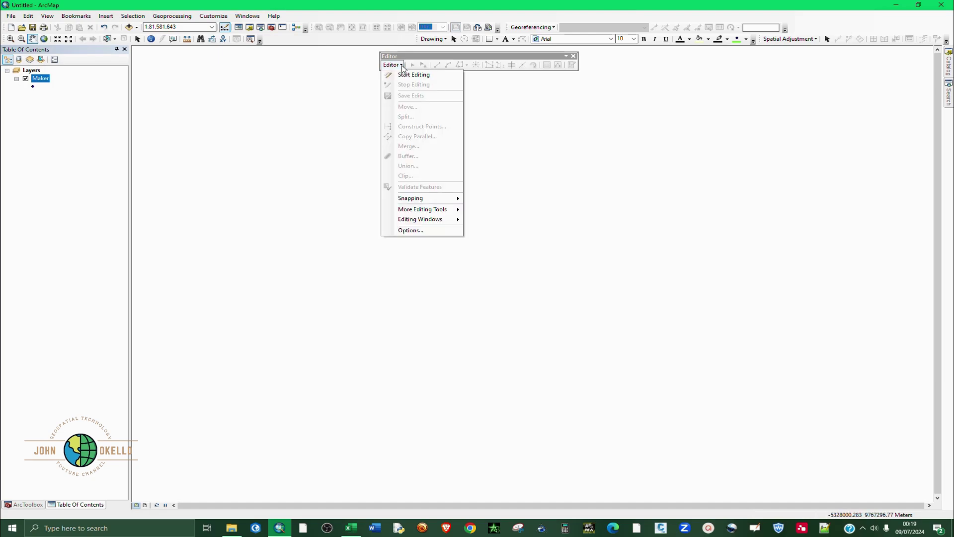
left_click(405, 75)
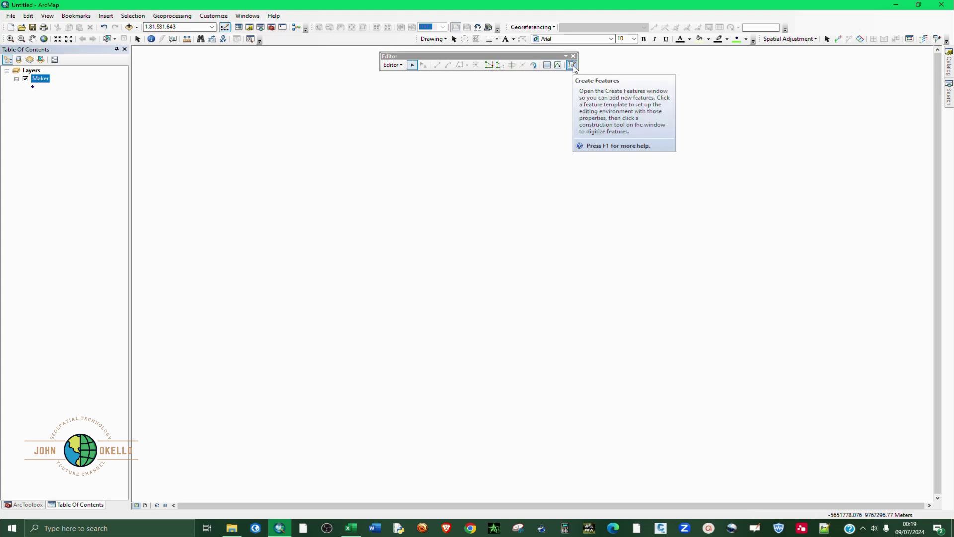
left_click(572, 66)
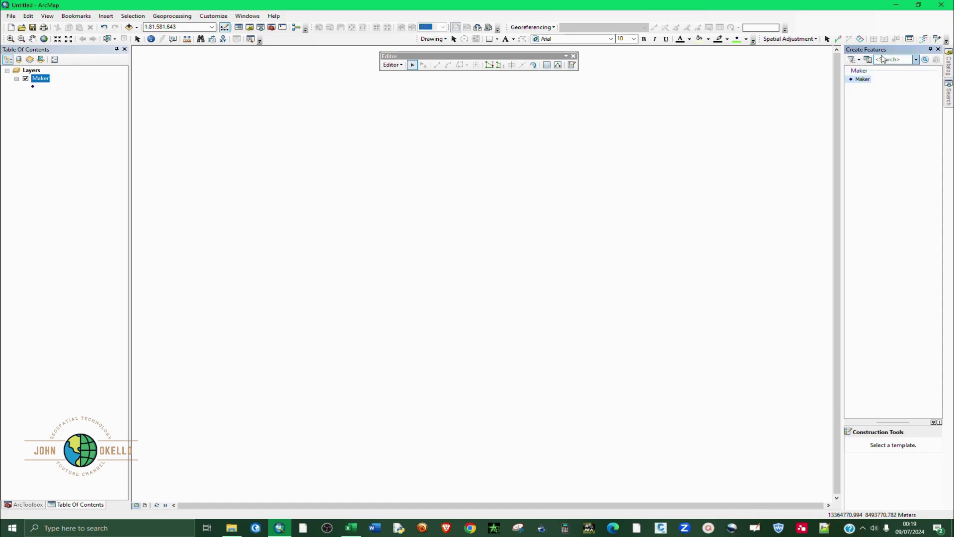
Place eight freehand points with the Maker Point tool, then box-select all eight
left_click(863, 80)
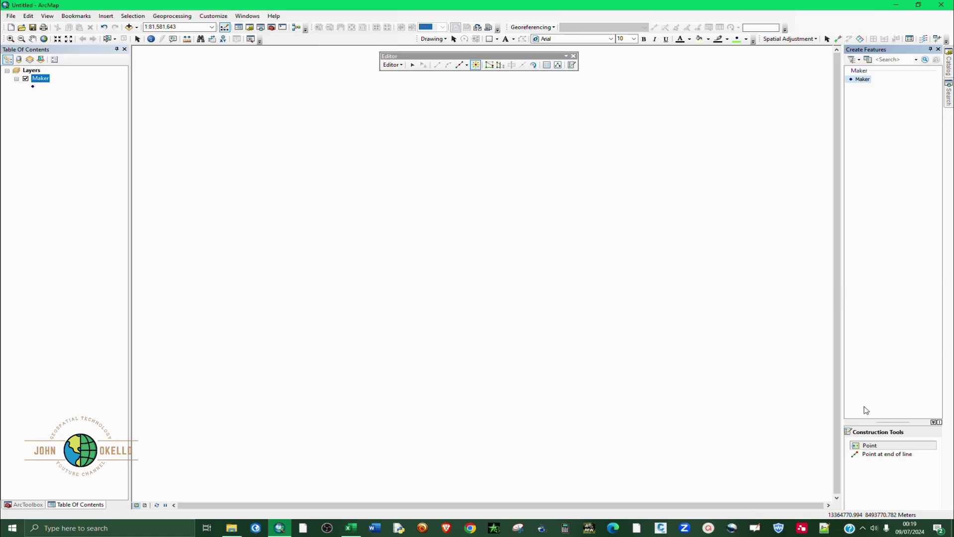
left_click(883, 447)
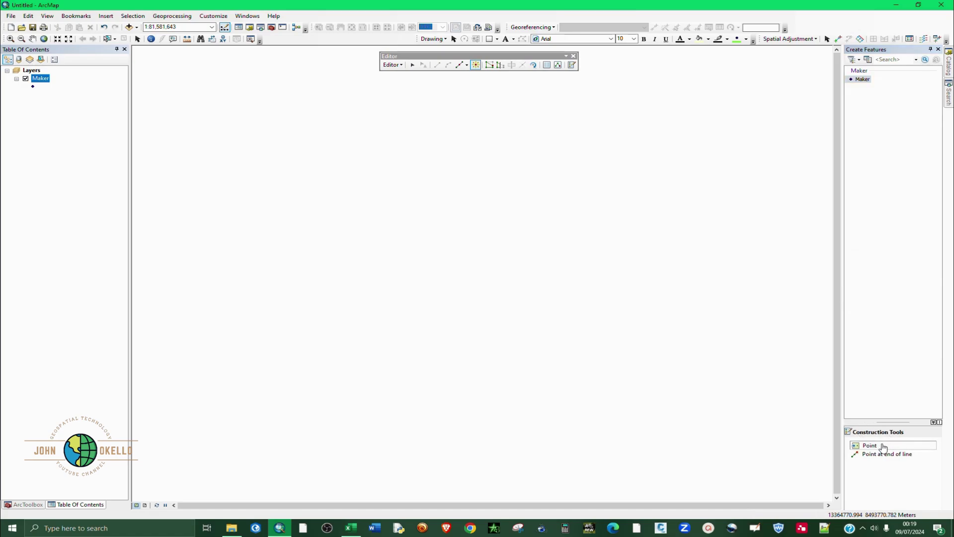
left_click(530, 178)
left_click(509, 236)
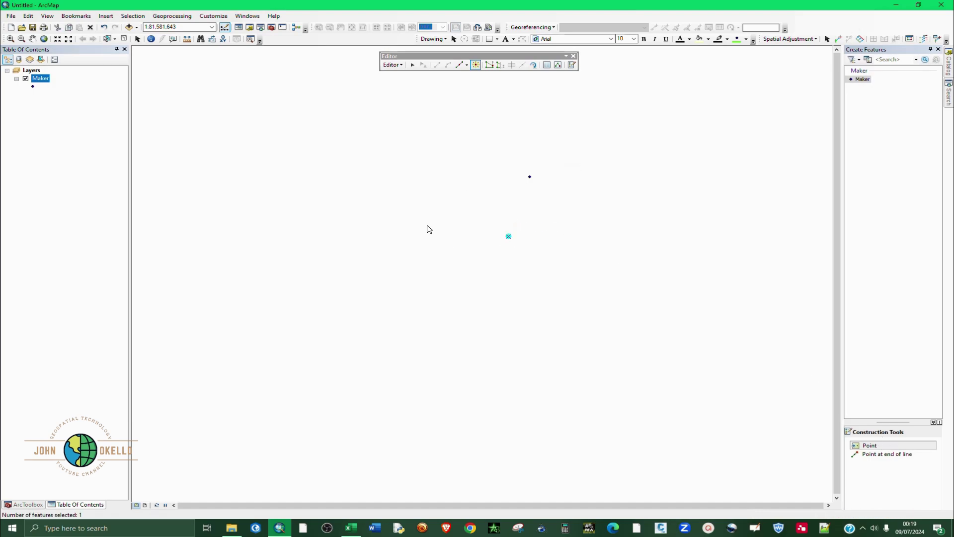
left_click(406, 187)
left_click(463, 141)
left_click(463, 187)
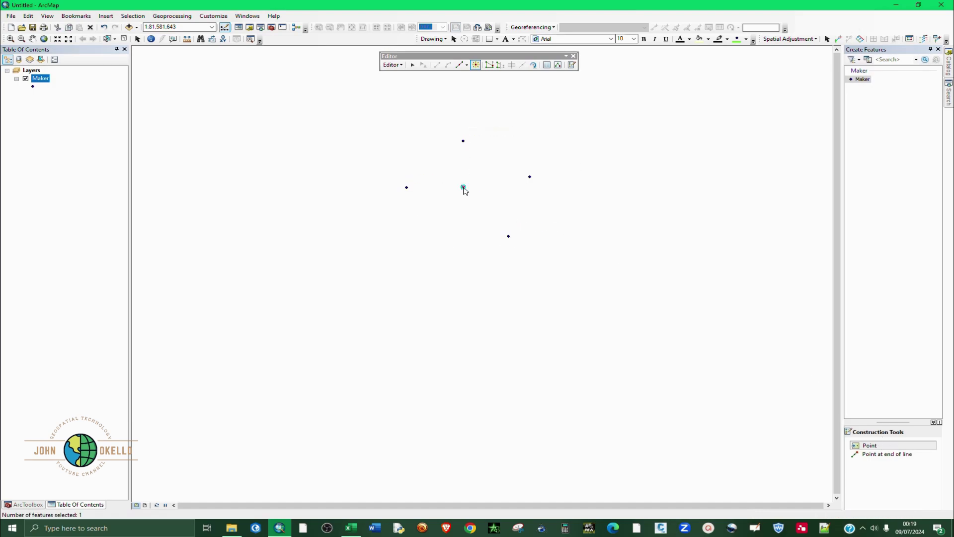
left_click(565, 151)
left_click(578, 229)
left_click(438, 269)
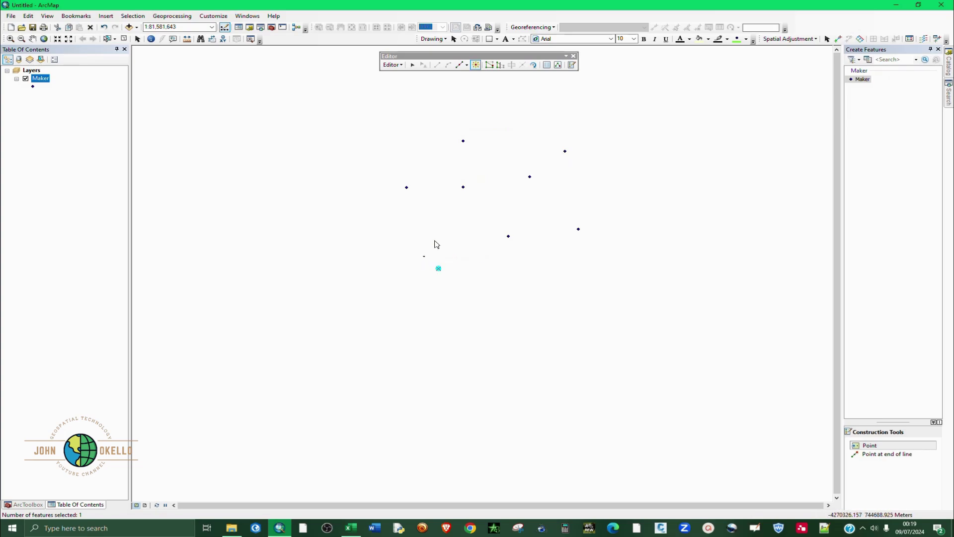
left_click(108, 39)
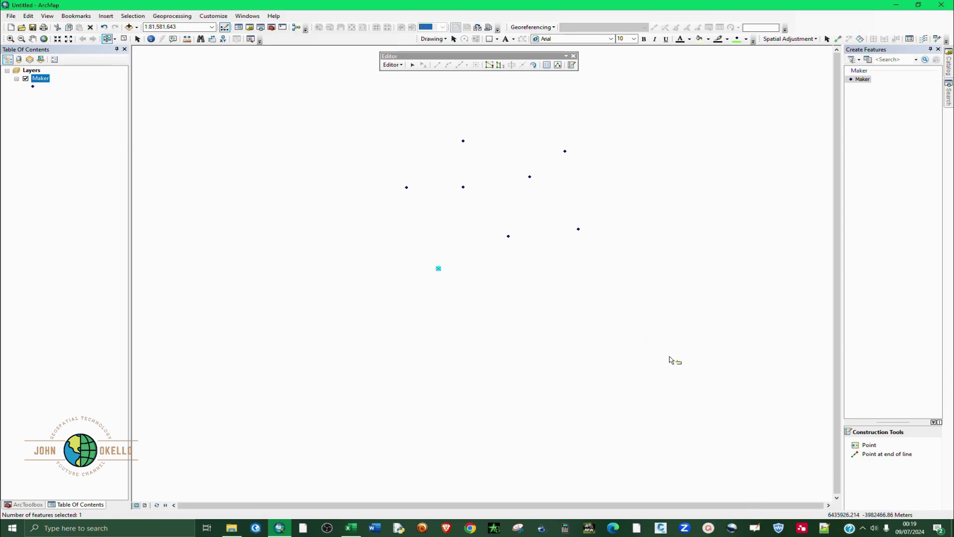
left_click_drag(678, 351, 390, 122)
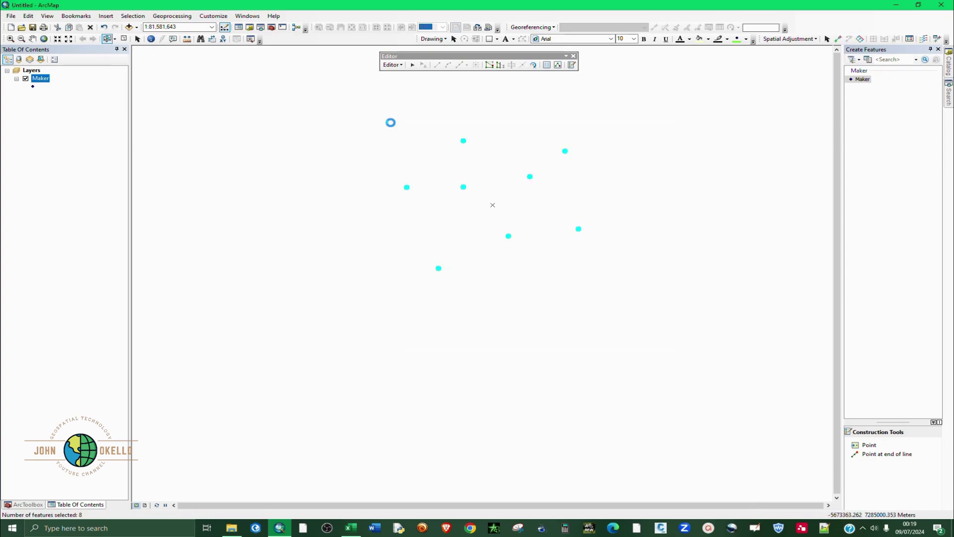
Delete the eight selected points, confirm the Maker attribute table is empty, and restore down ArcMap
key("Delete")
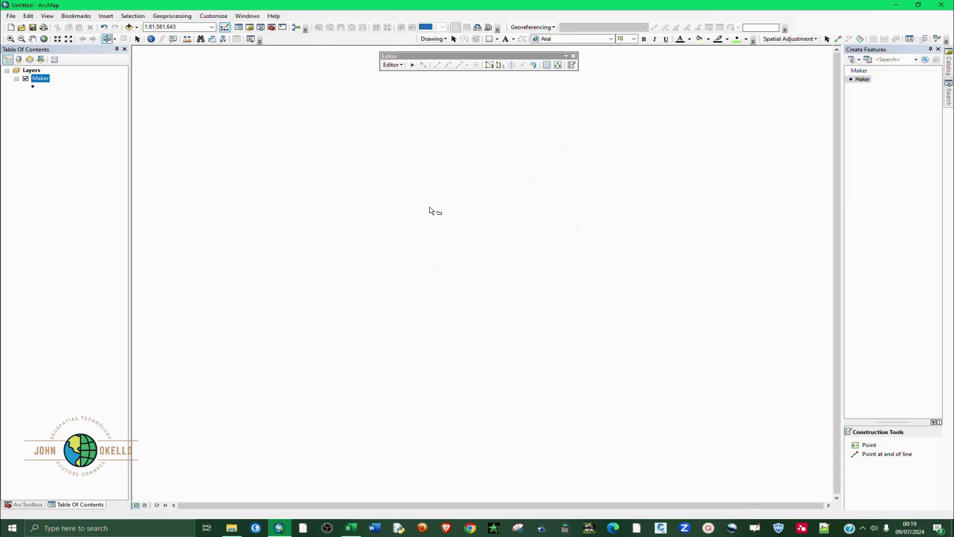
right_click(42, 82)
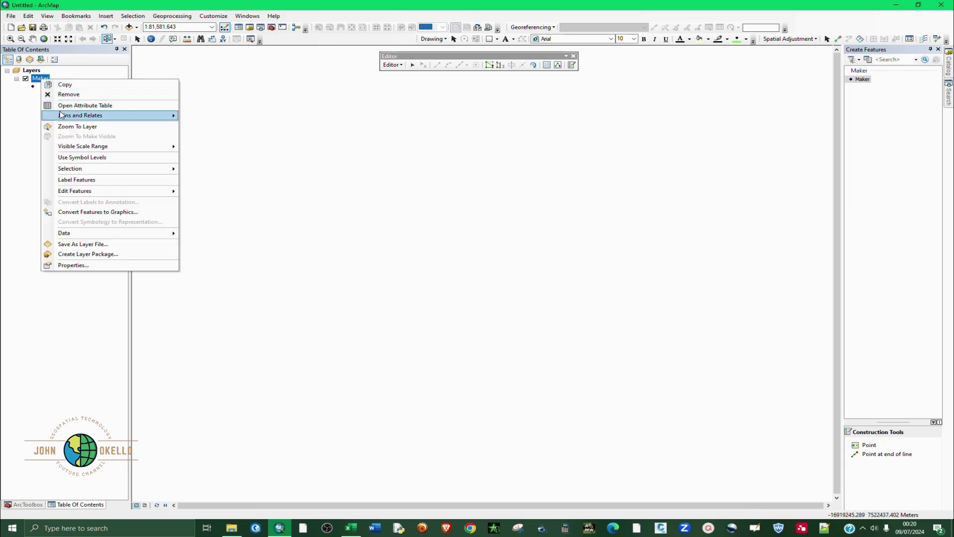
left_click(64, 107)
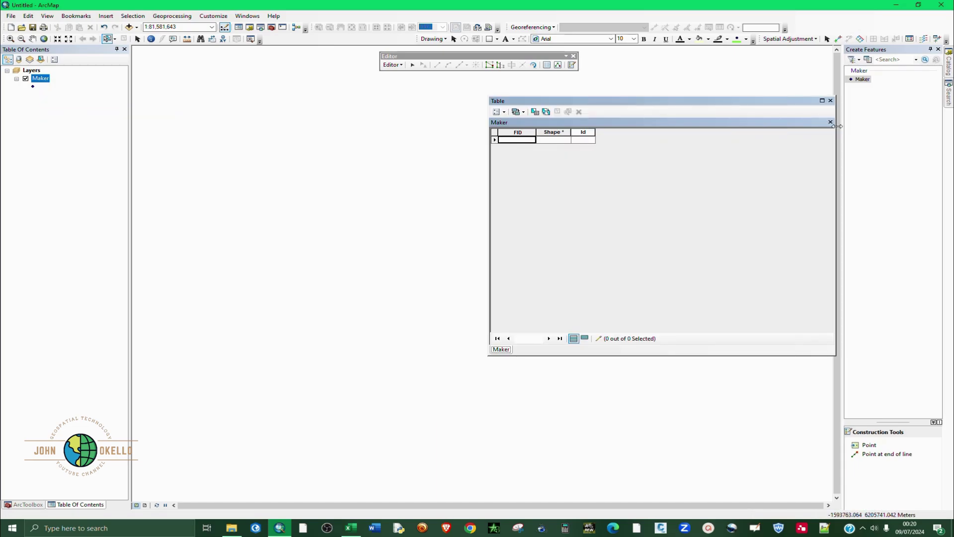
left_click(830, 100)
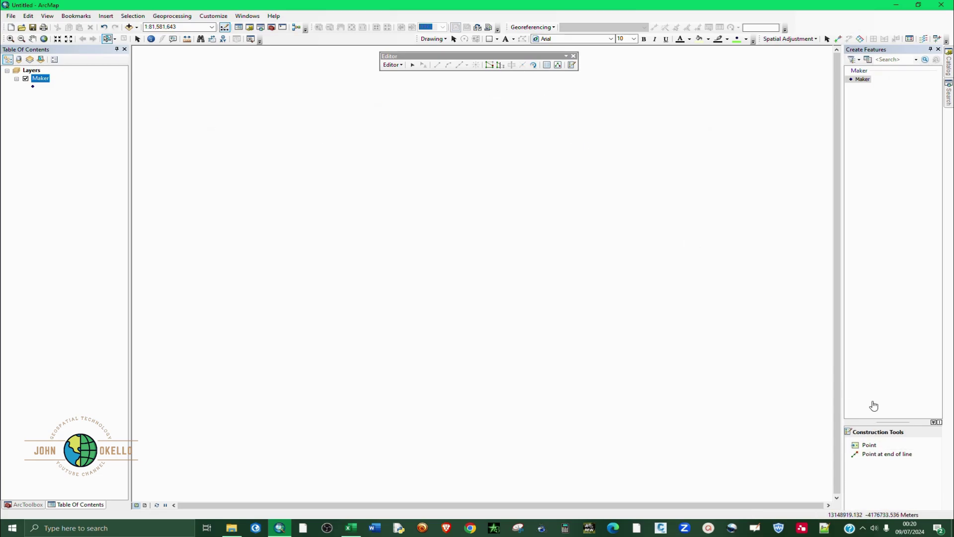
left_click(919, 5)
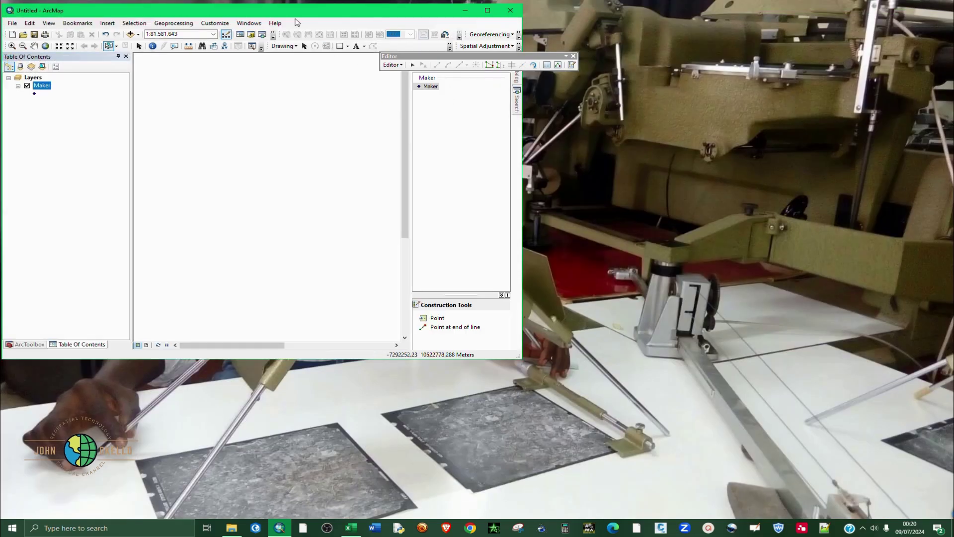
Position ArcMap beside the Excel coordinates sheet and re-float the Editor toolbar over the map
left_click_drag(286, 11, 717, 6)
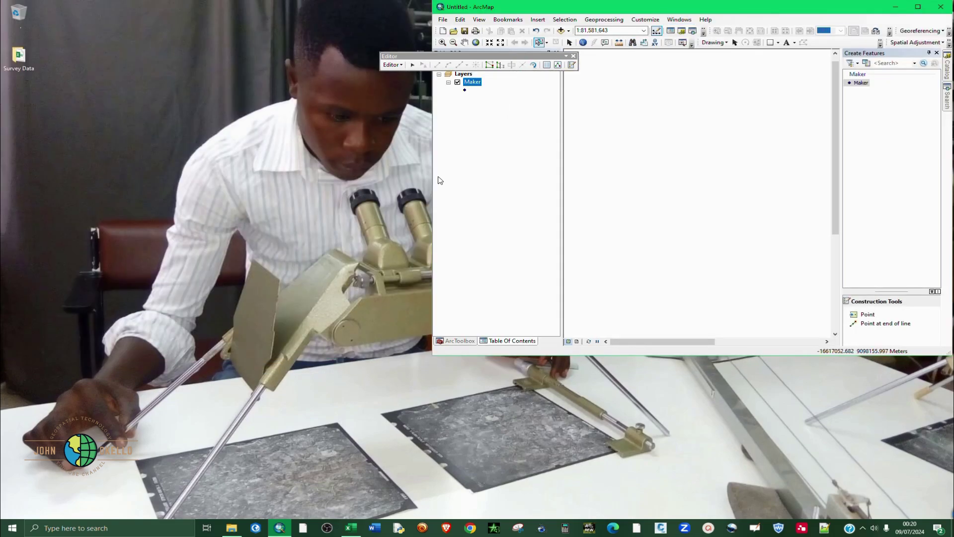
left_click_drag(429, 183, 273, 182)
left_click_drag(468, 356, 467, 518)
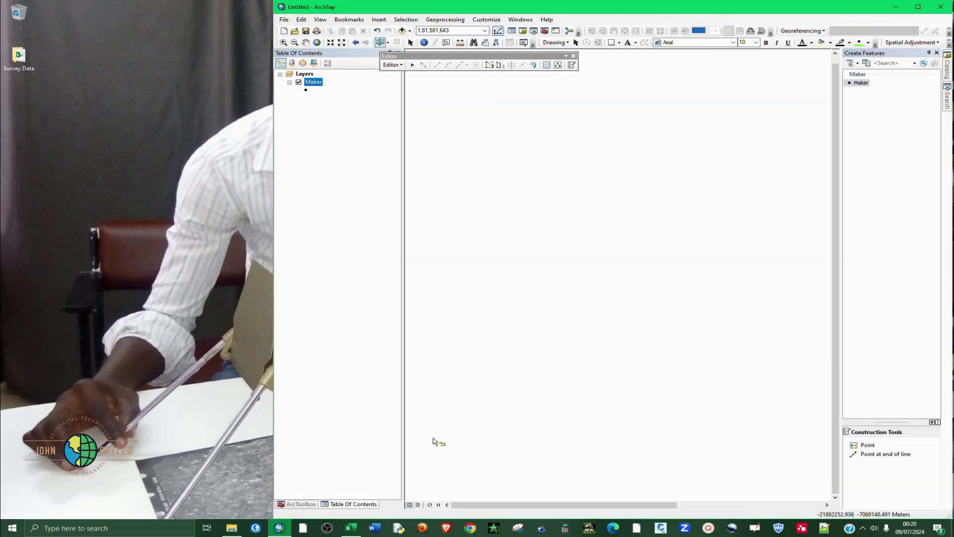
left_click(350, 528)
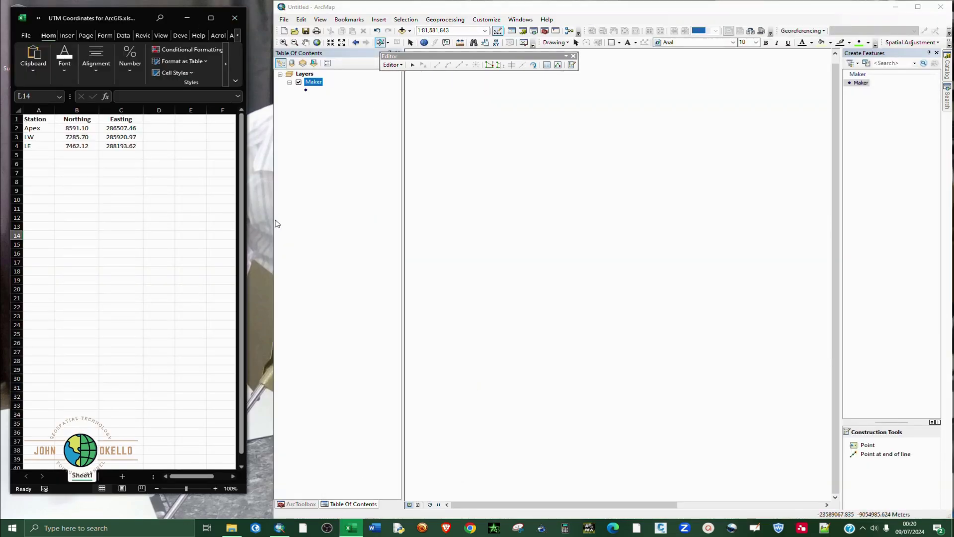
left_click_drag(276, 226, 256, 227)
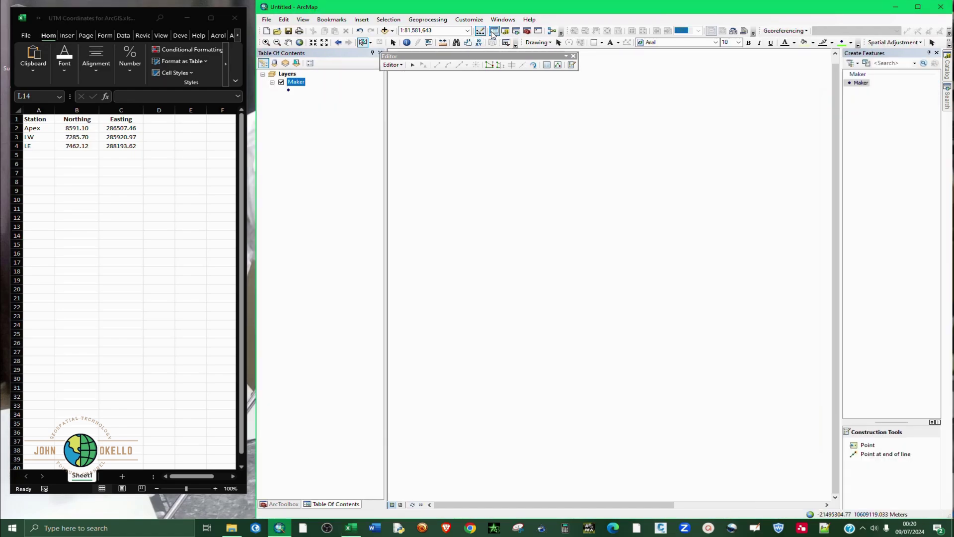
left_click_drag(486, 60, 579, 66)
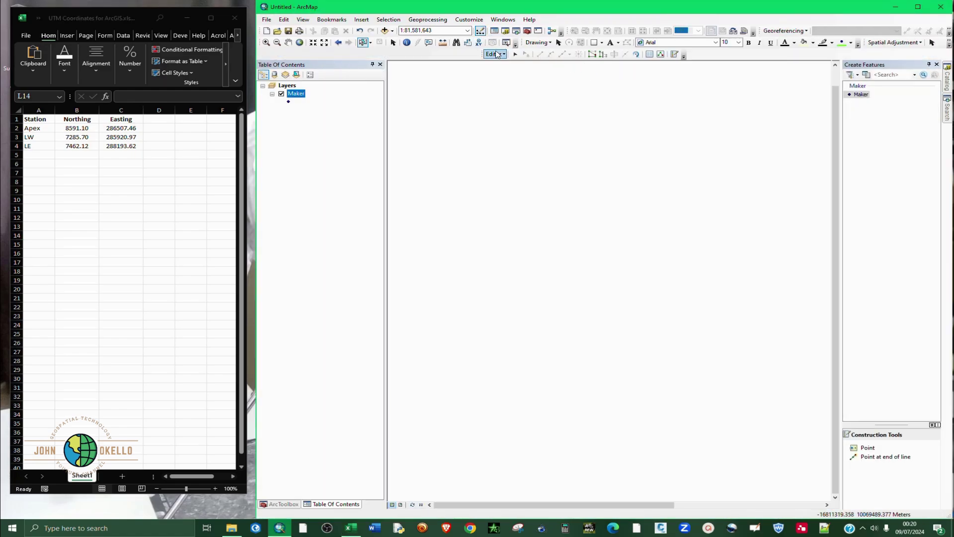
mouse_move(500, 54)
left_mouse_down()
mouse_move(484, 79)
mouse_move(499, 61)
left_mouse_up()
Place the Apex point with the Point tool by absolute entry at X 286507.46, Y 8591.10
left_click(867, 445)
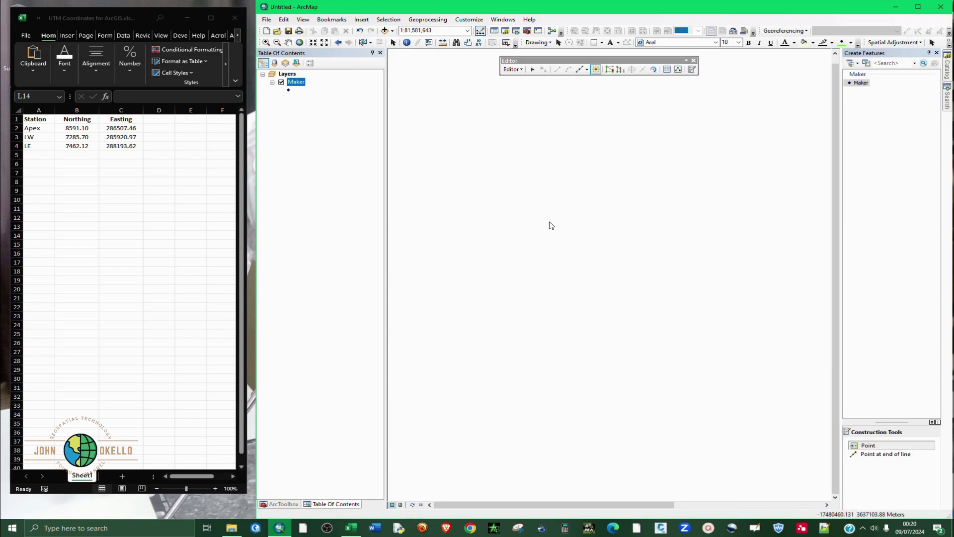
right_click(576, 210)
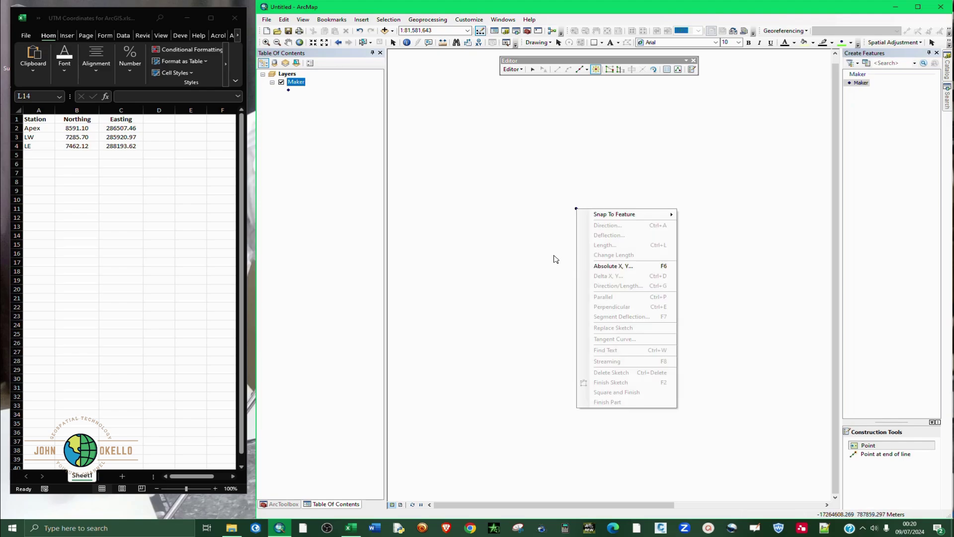
left_click(626, 267)
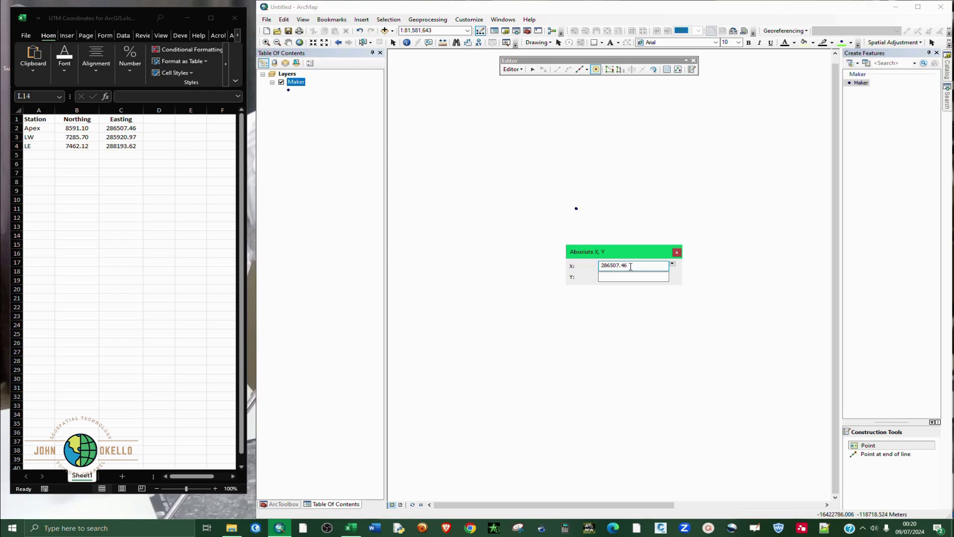
left_click(646, 277)
key("Return")
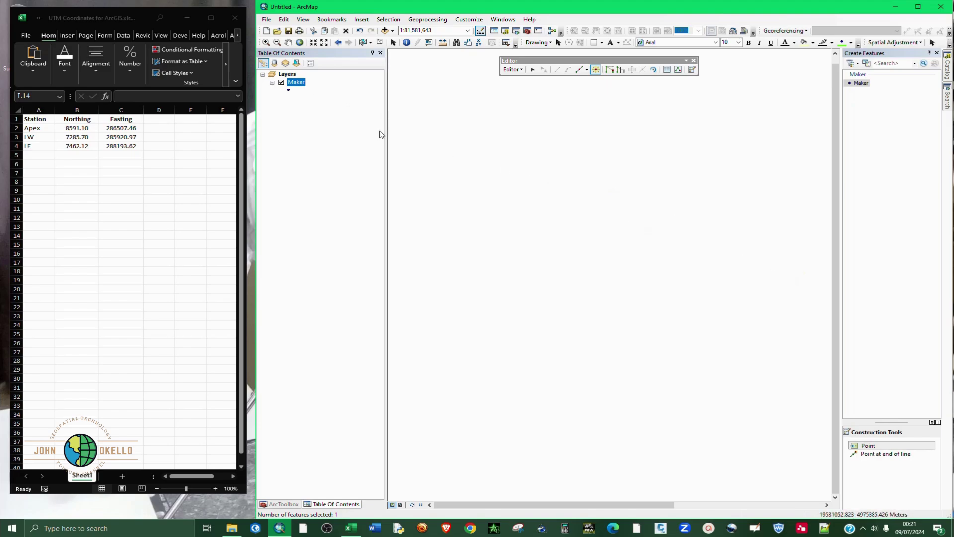
Zoom to the Maker layer's extent, then return to the full map extent
right_click(297, 82)
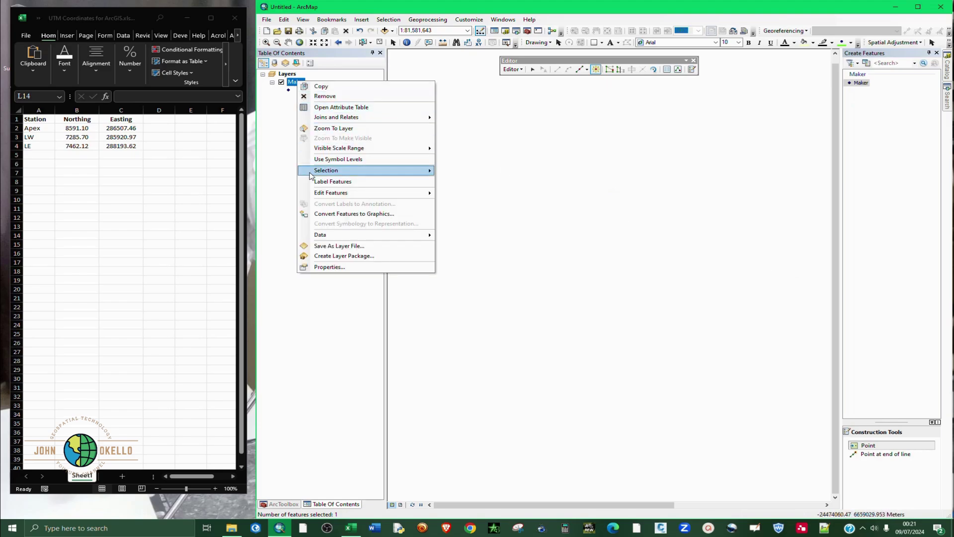
left_click(331, 130)
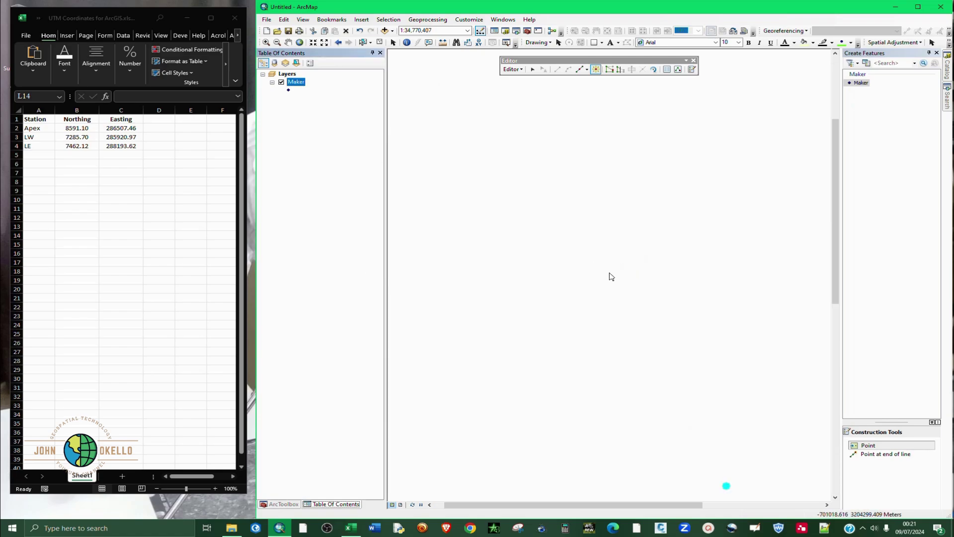
scroll(611, 277, "up", 3)
scroll(658, 353, "down", 2)
left_click(299, 43)
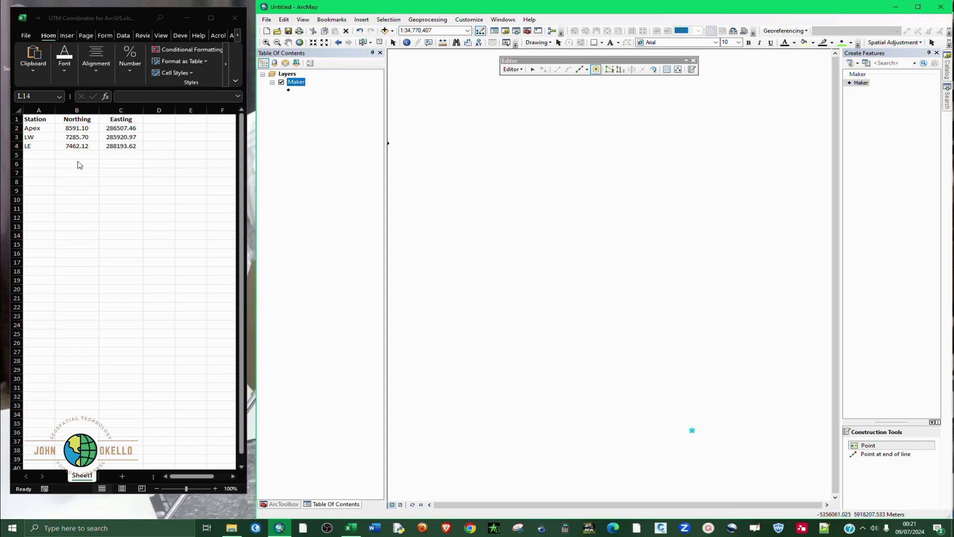
Start absolute X,Y entry and paste the LW easting 285920.97 from cell C3 as X
right_click(582, 217)
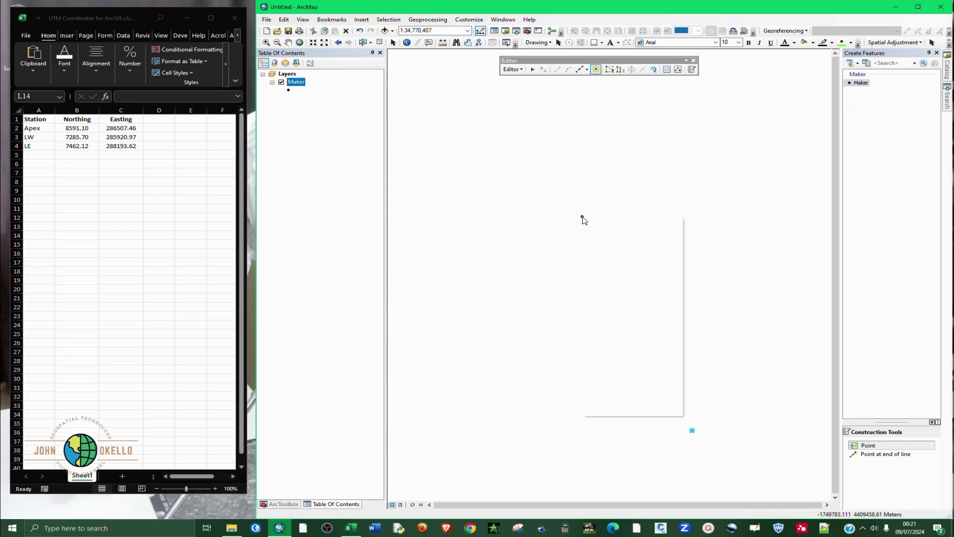
left_click(628, 274)
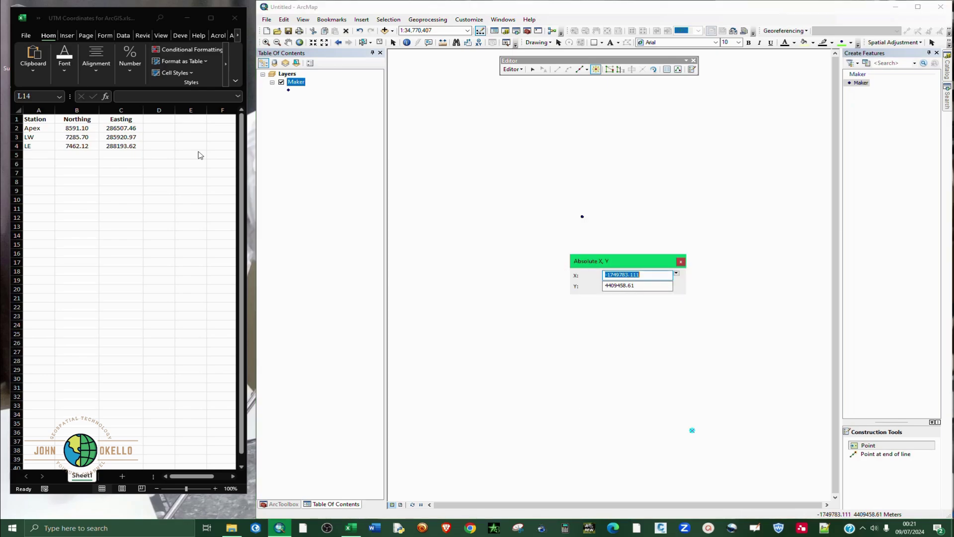
left_click(121, 159)
left_click(127, 137)
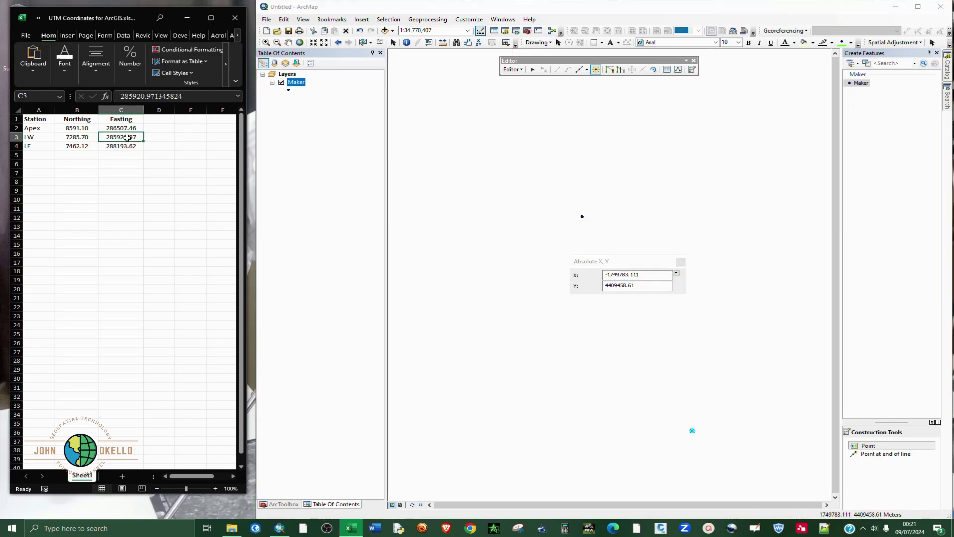
right_click(127, 138)
left_click(168, 172)
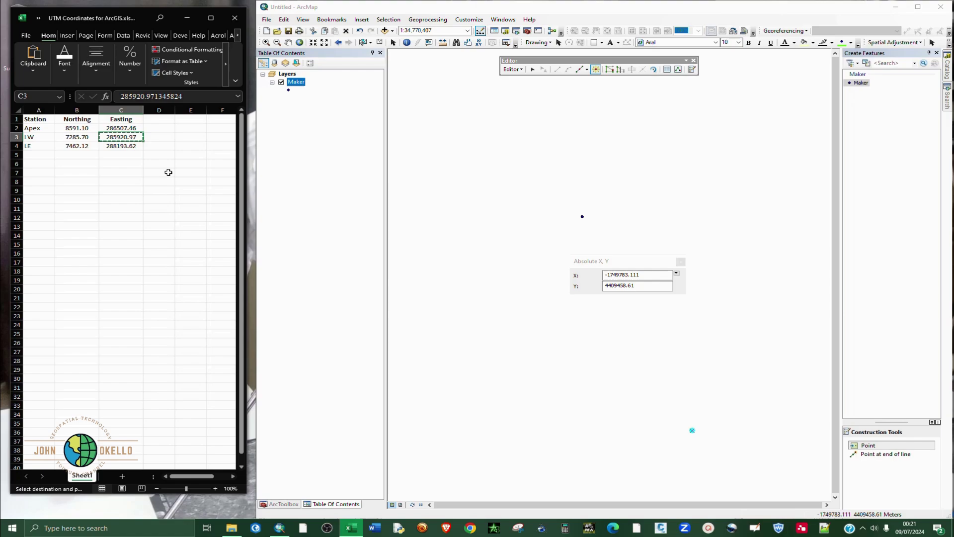
double_click(622, 274)
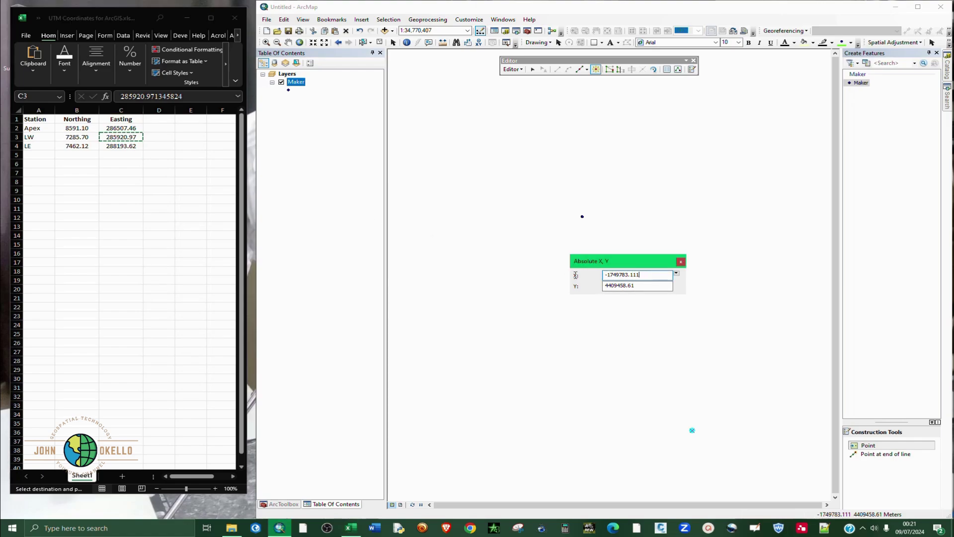
right_click(618, 275)
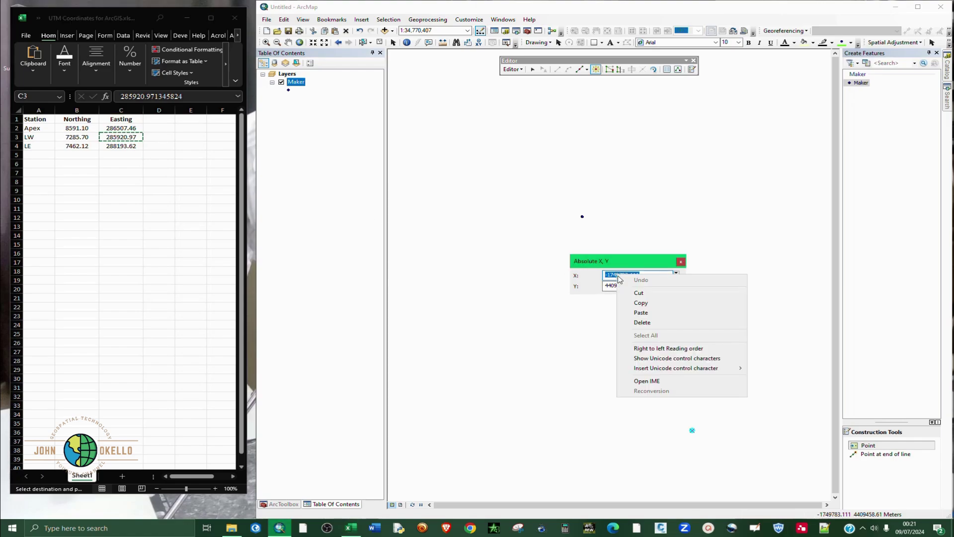
left_click(641, 313)
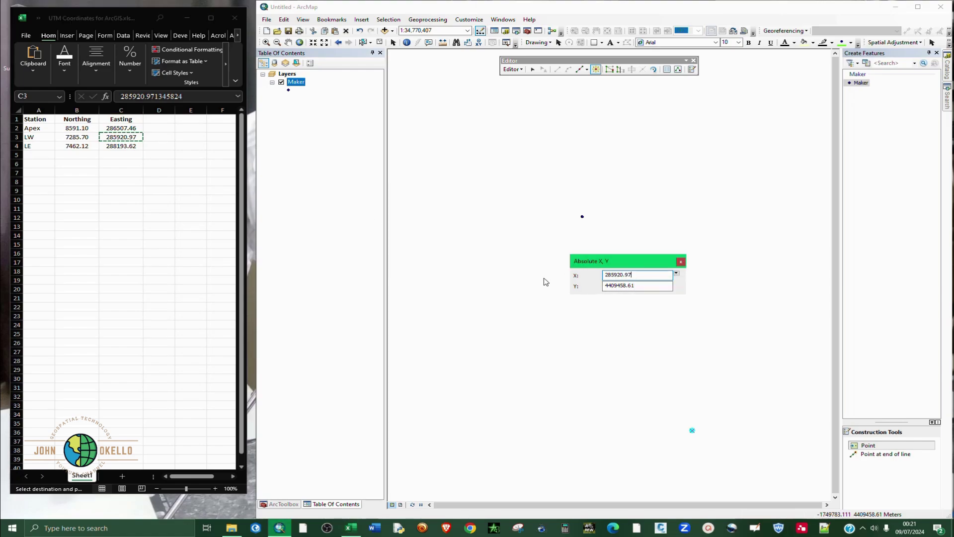
Paste the LW northing 7285.70 from cell B3 as Y and create the LW point
left_click(86, 136)
right_click(86, 137)
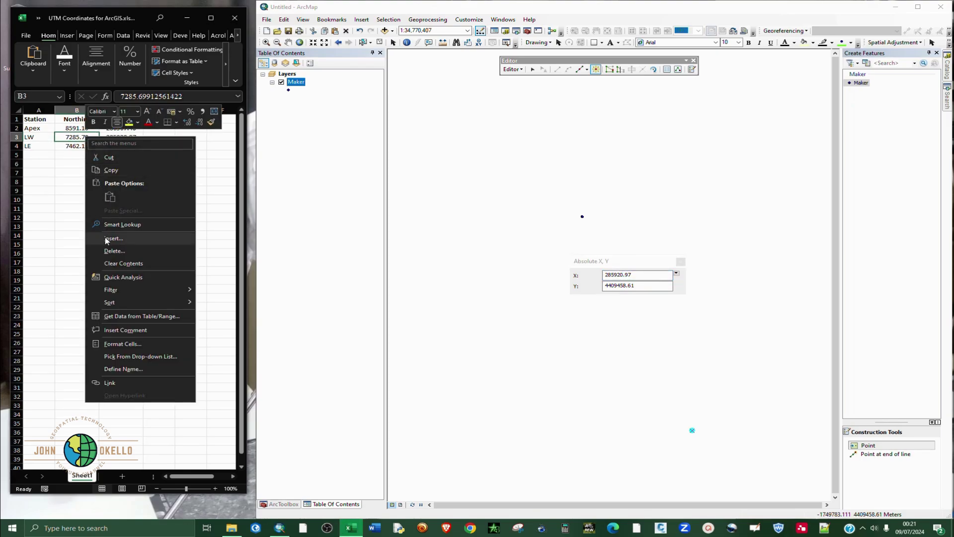
left_click(111, 170)
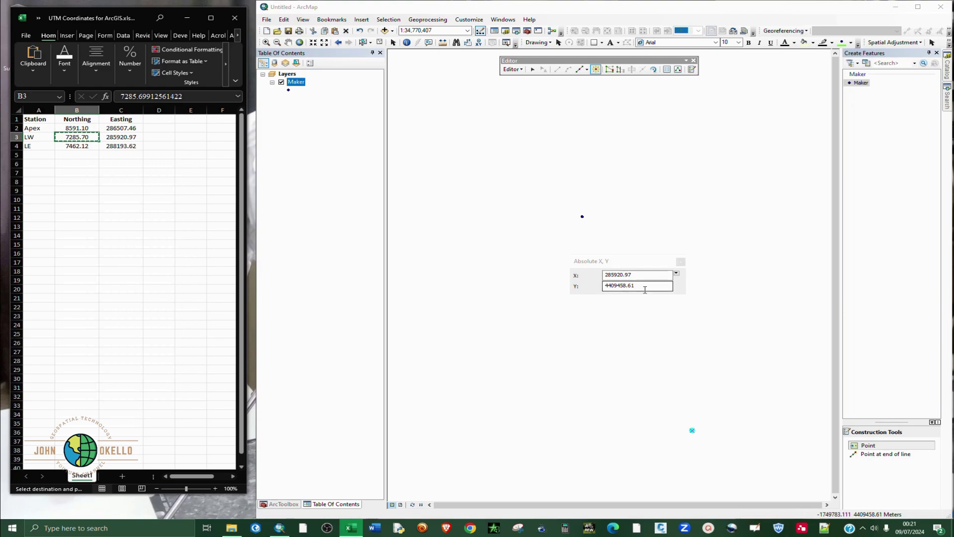
left_click_drag(645, 284, 583, 292)
right_click(614, 287)
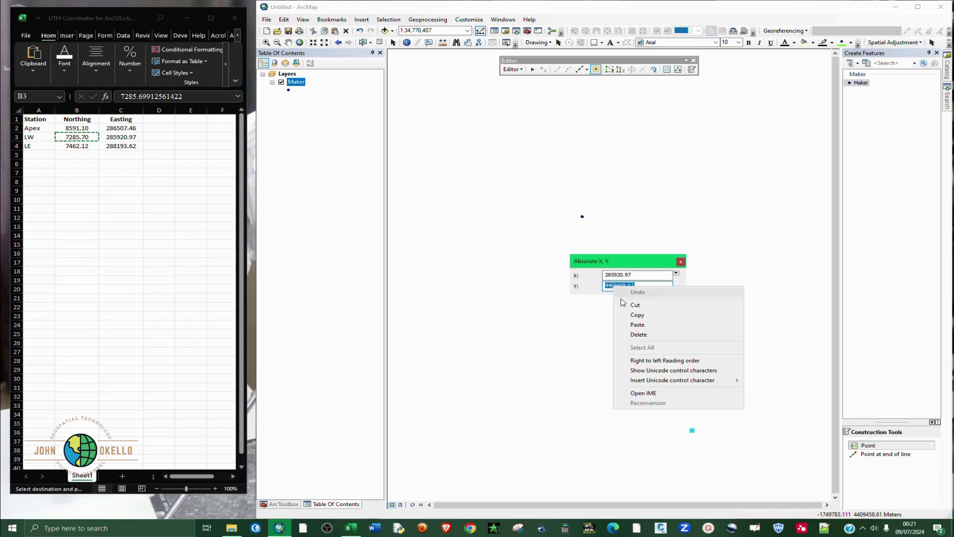
left_click(629, 327)
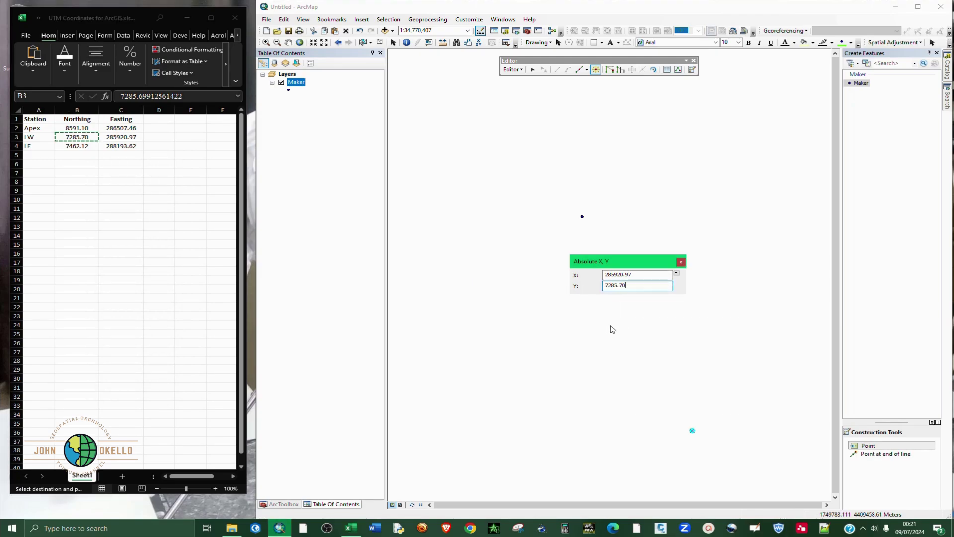
key("Return")
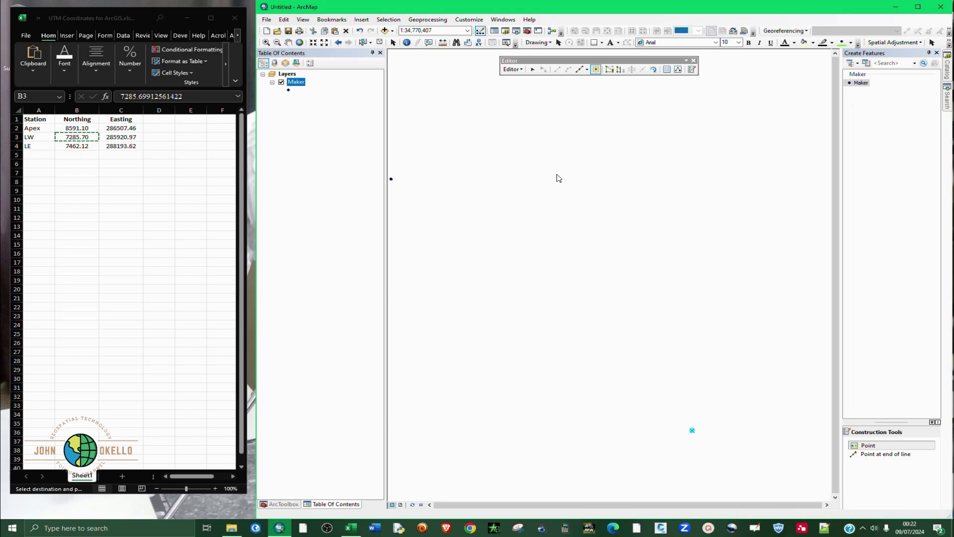
scroll(576, 221, "down", 3)
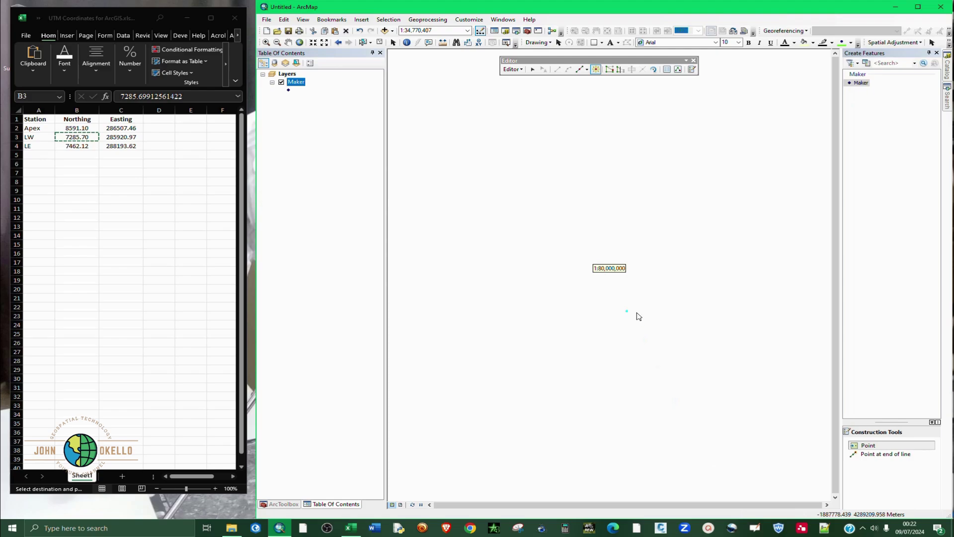
scroll(631, 314, "up", 4)
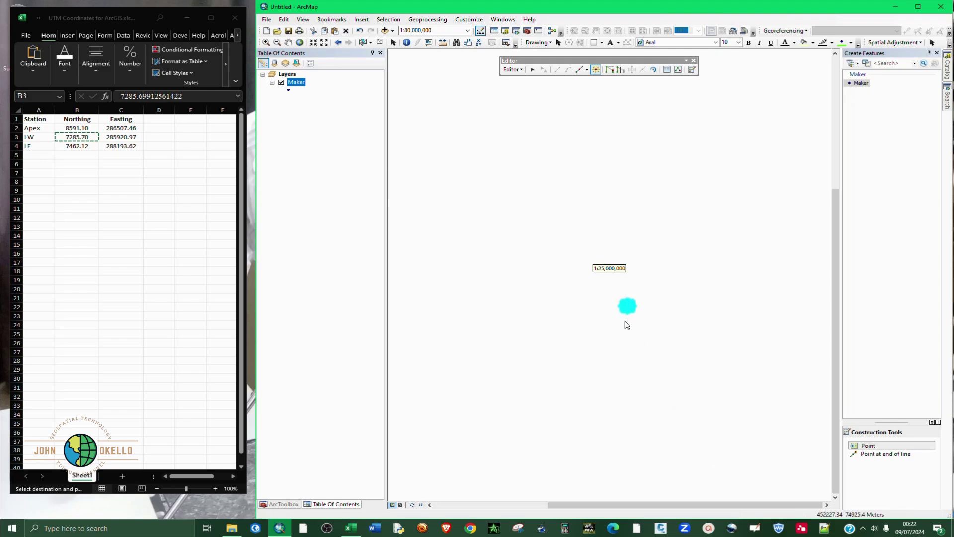
scroll(630, 312, "up", 2)
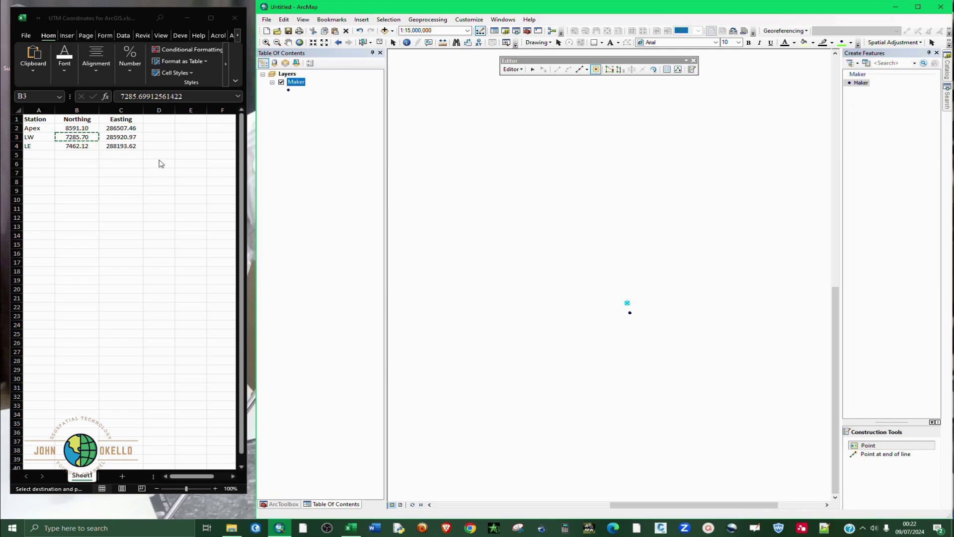
right_click(575, 227)
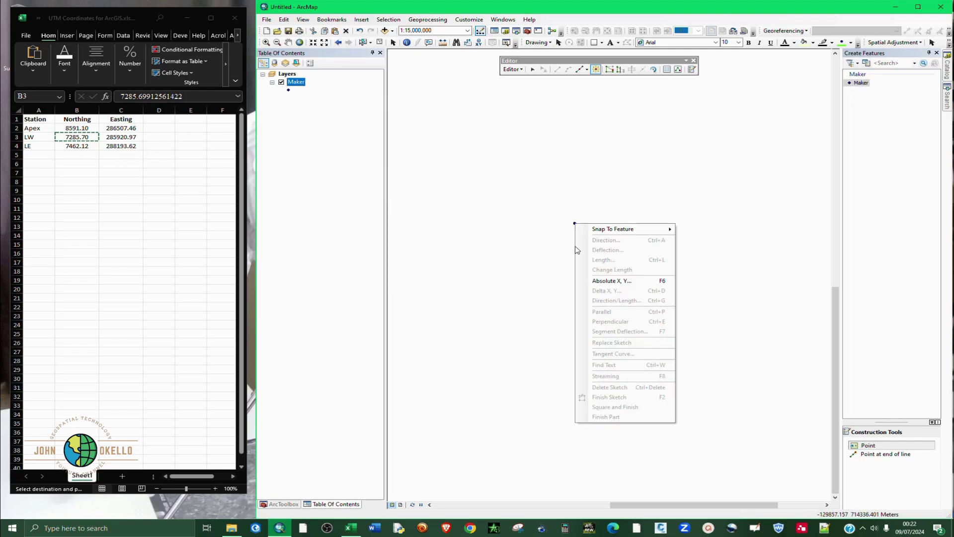
Start absolute X,Y entry and paste the LE easting 288193.62 from cell C4 as X
left_click(607, 281)
left_click(136, 226)
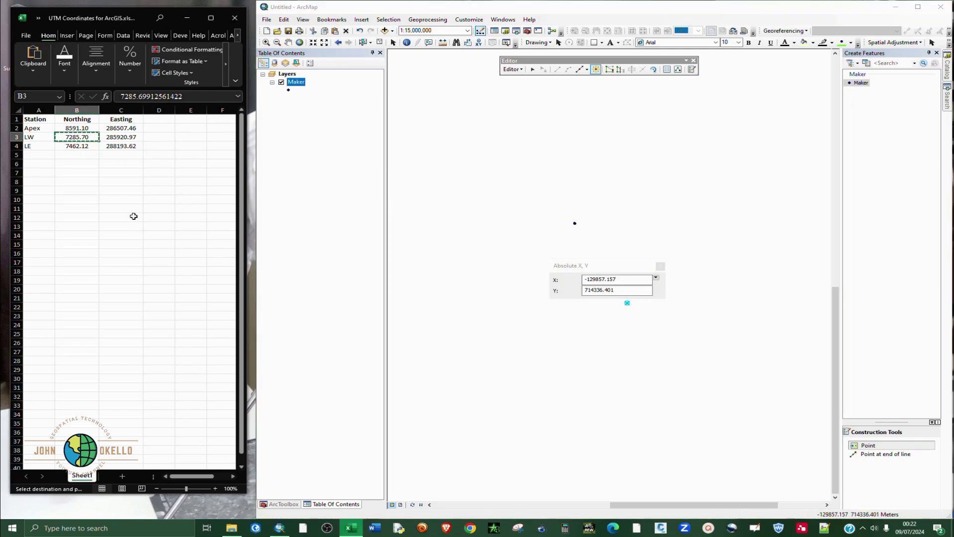
key("Escape")
left_click(117, 146)
right_click(118, 146)
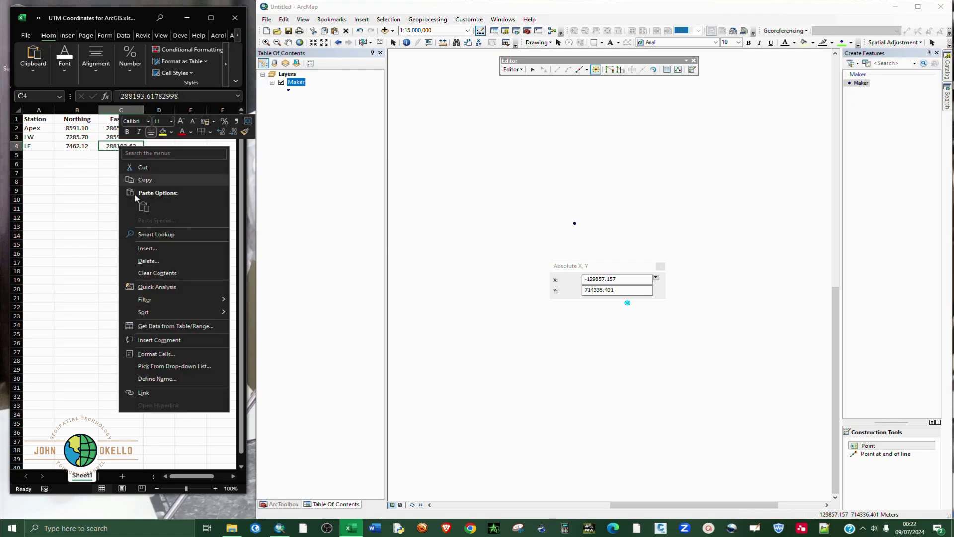
left_click(149, 185)
left_click(630, 281)
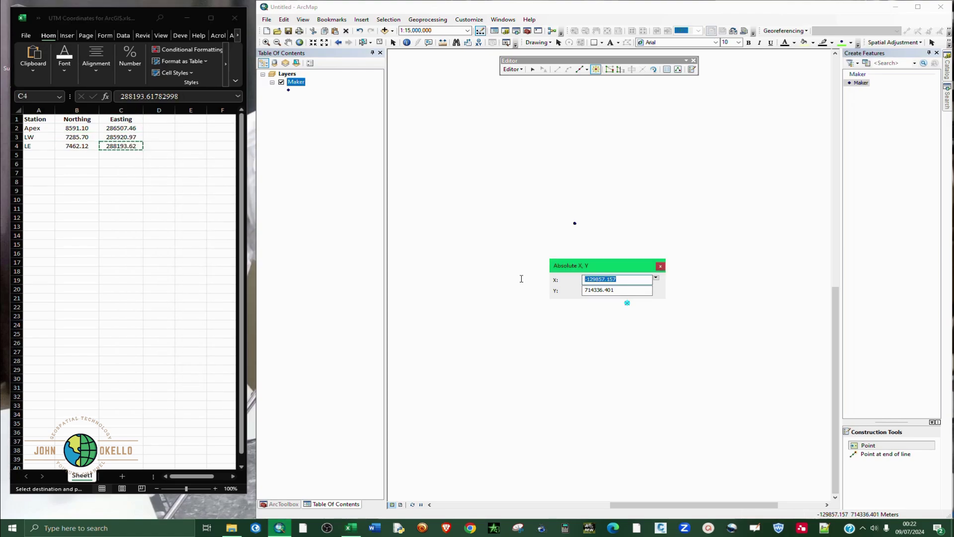
right_click(599, 279)
left_click(628, 321)
Paste the LE northing 7462.12 from cell B4 as Y and create the LE point
left_click(131, 169)
key("Escape")
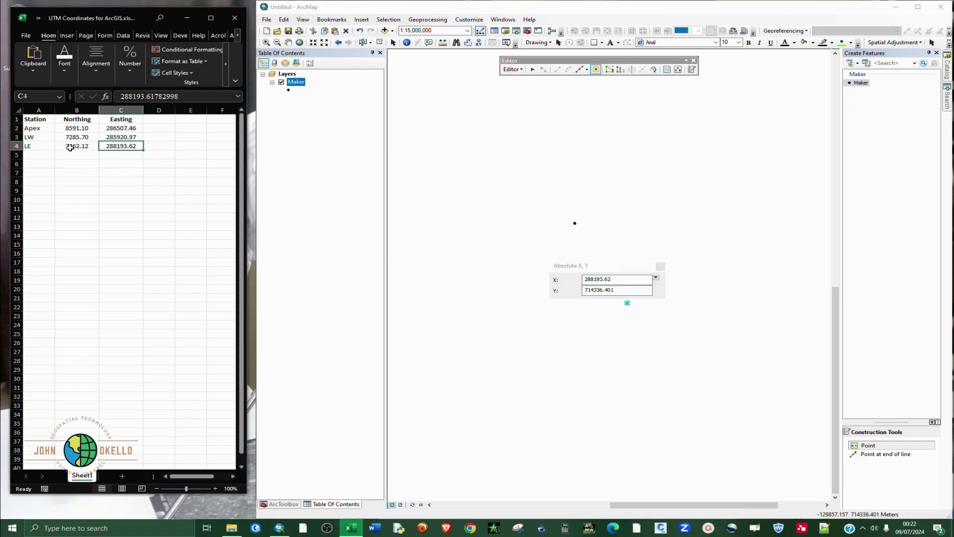
left_click(70, 145)
right_click(69, 146)
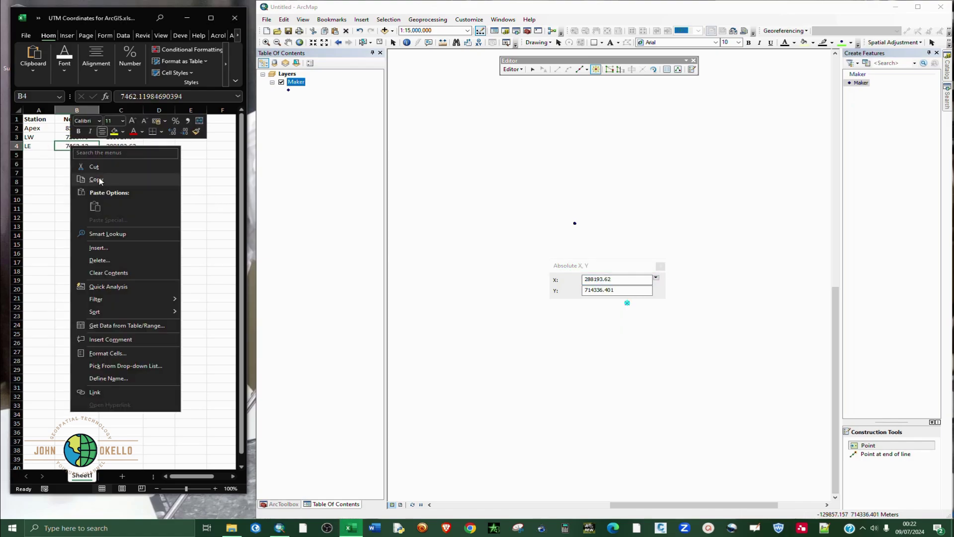
left_click(90, 163)
left_click(617, 290)
double_click(629, 294)
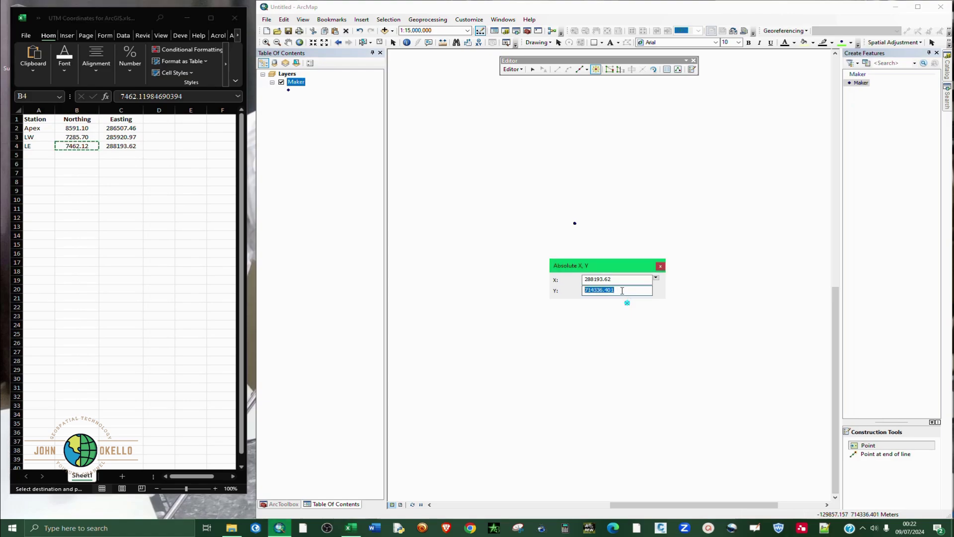
right_click(622, 291)
left_click(649, 329)
key("Return")
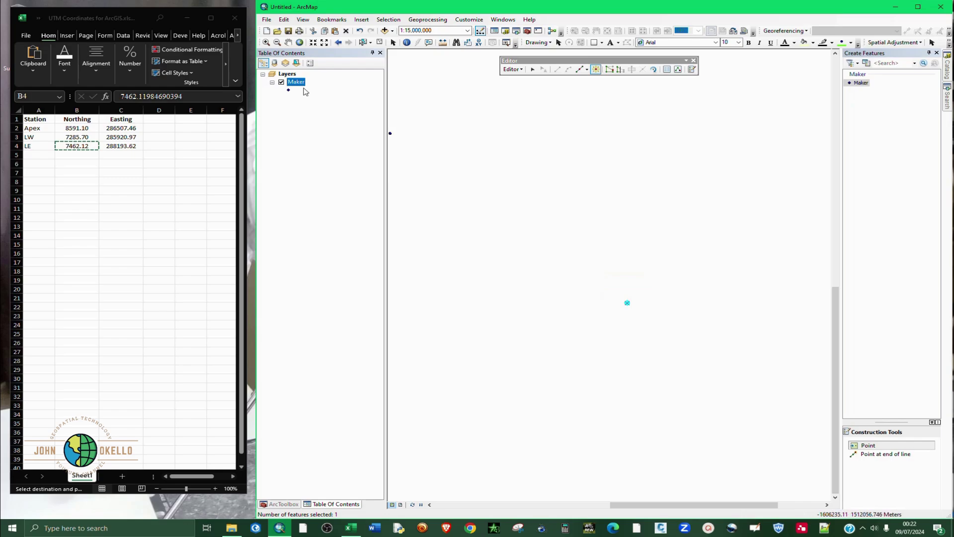
Maximize ArcMap, save the point edits and stop editing
left_click(918, 6)
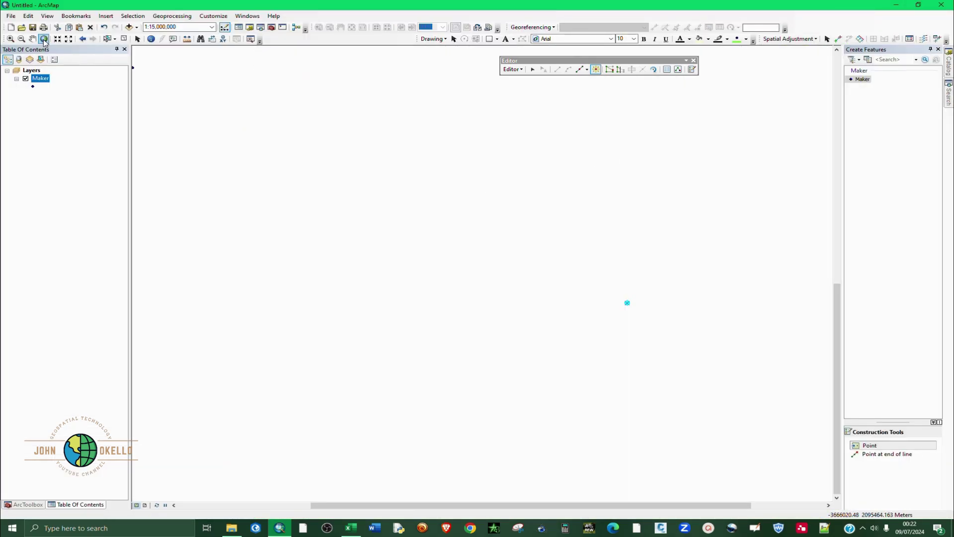
left_click(520, 69)
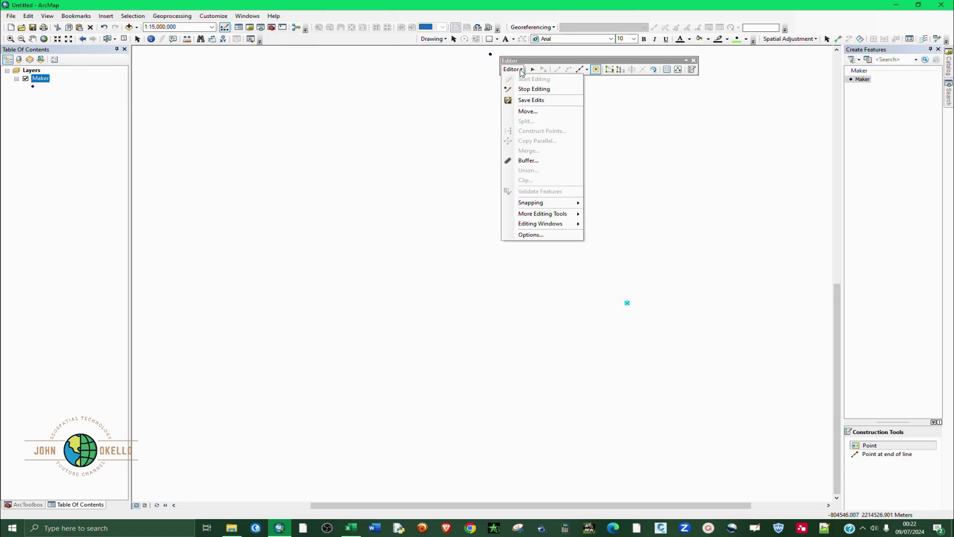
left_click(538, 101)
left_click(520, 70)
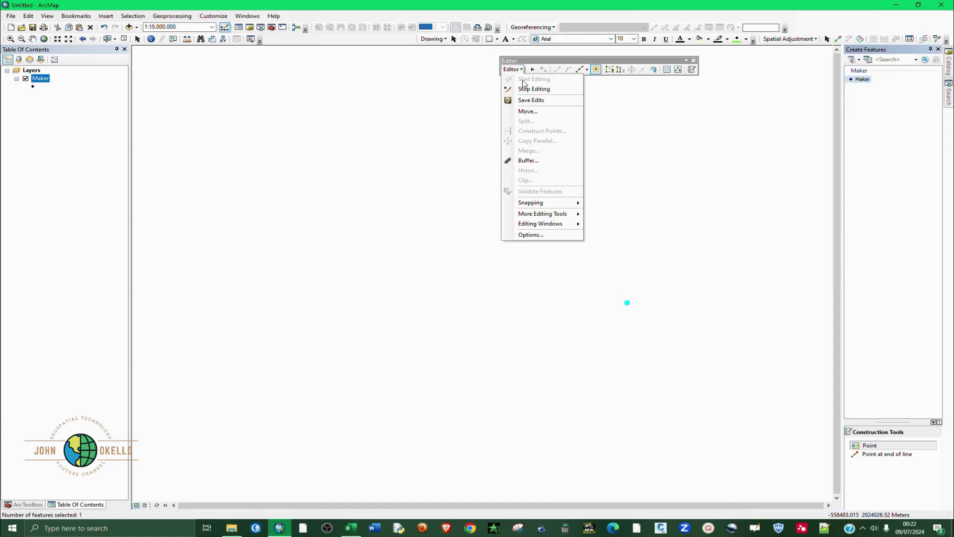
left_click(527, 91)
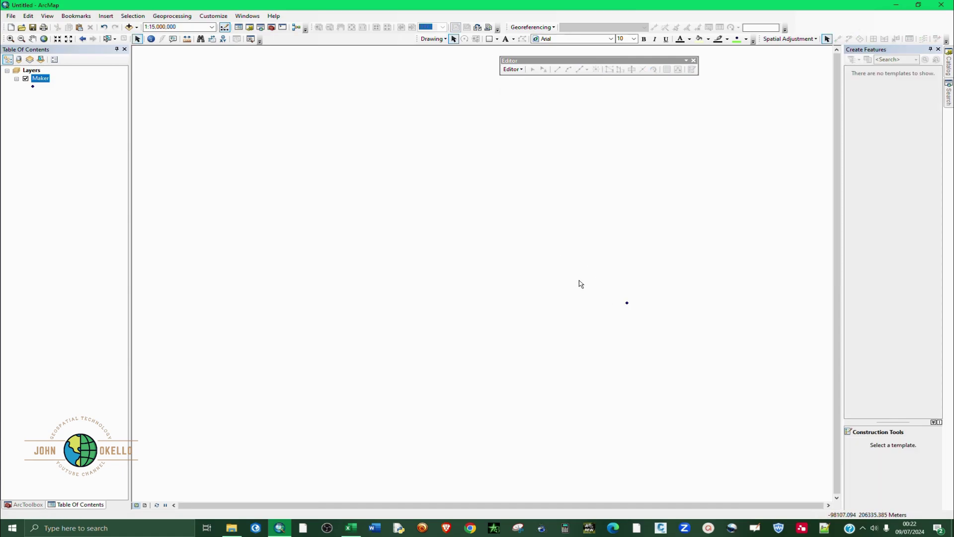
Zoom to full extent, dock the Editor toolbar, restore the window and zoom out to 1:20,000
left_click(44, 38)
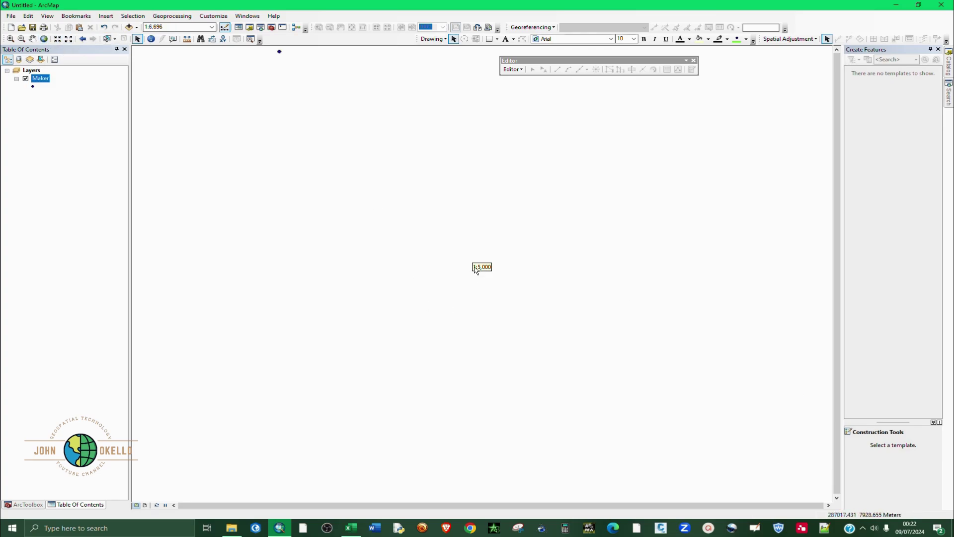
scroll(480, 265, "down", 1)
left_click_drag(616, 60, 462, 37)
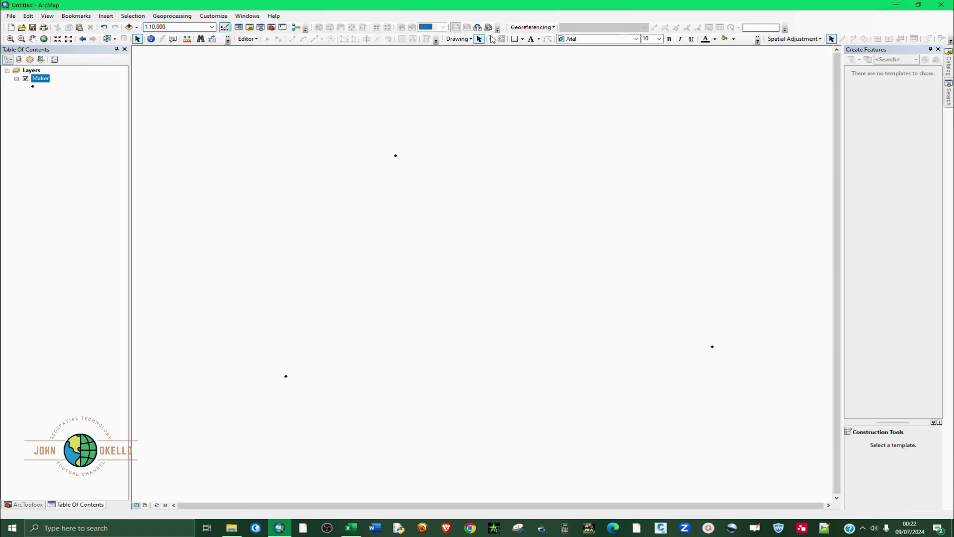
mouse_move(947, 40)
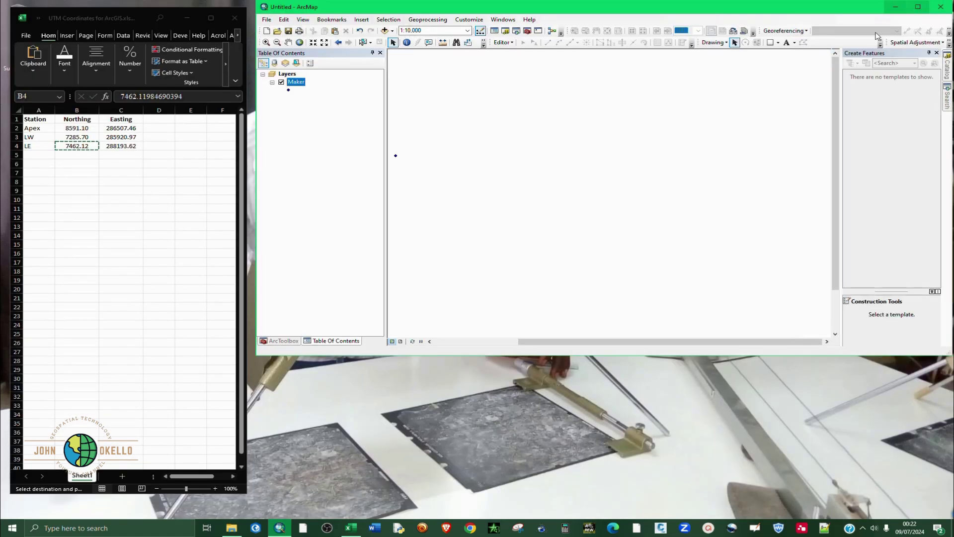
left_click(918, 5)
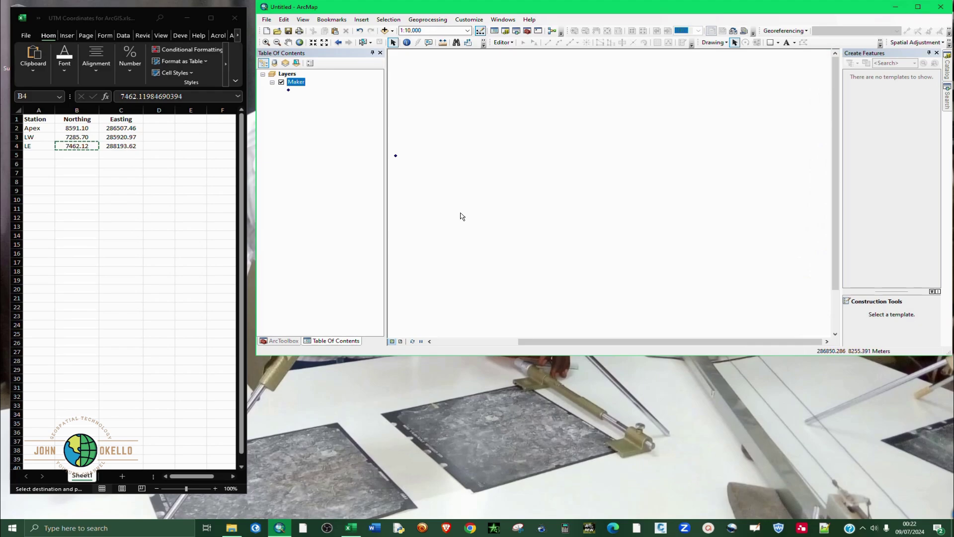
double_click(499, 355)
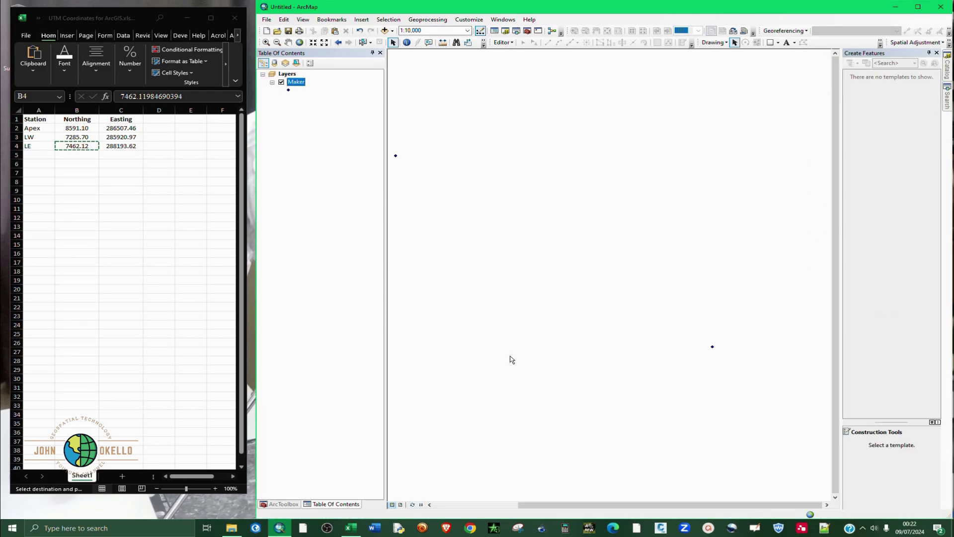
scroll(619, 342, "up", 1)
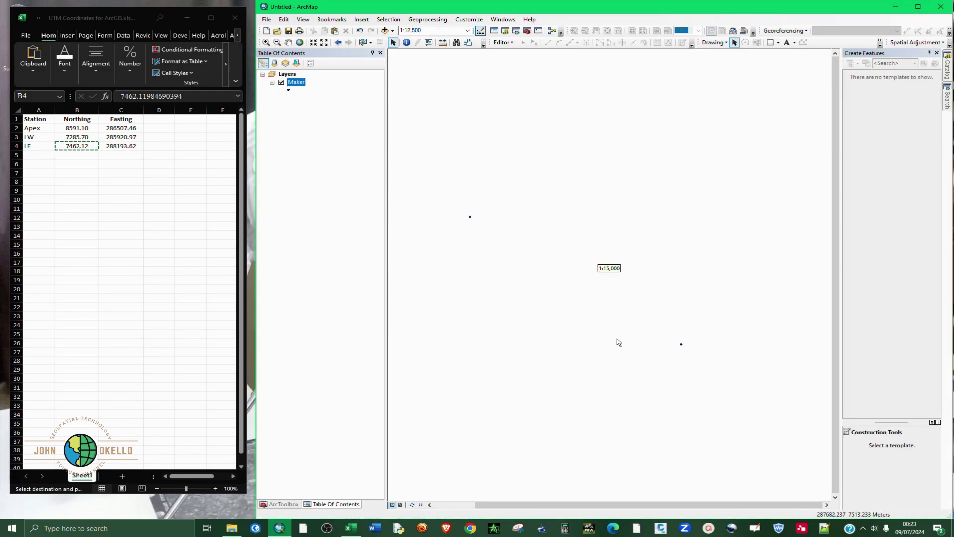
scroll(603, 336, "up", 1)
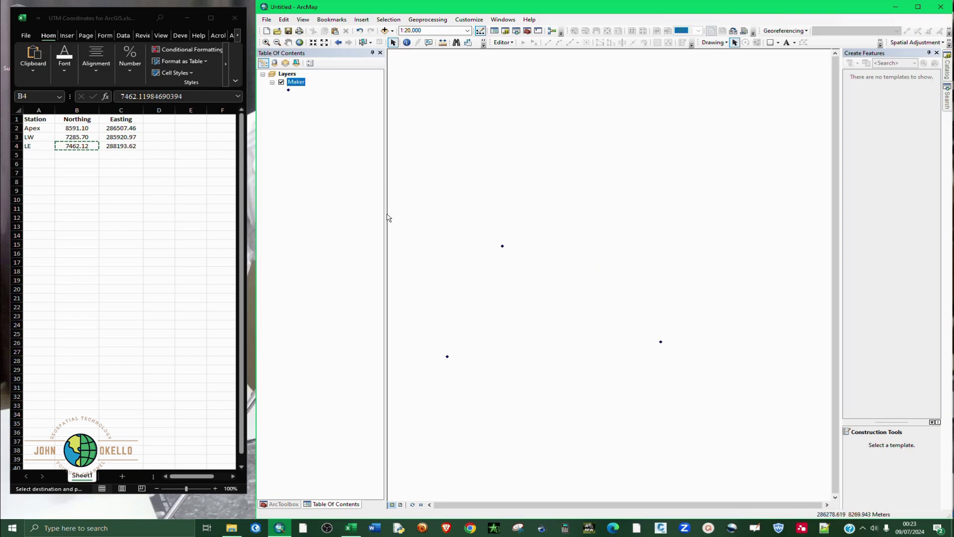
left_click(121, 198)
key("Escape")
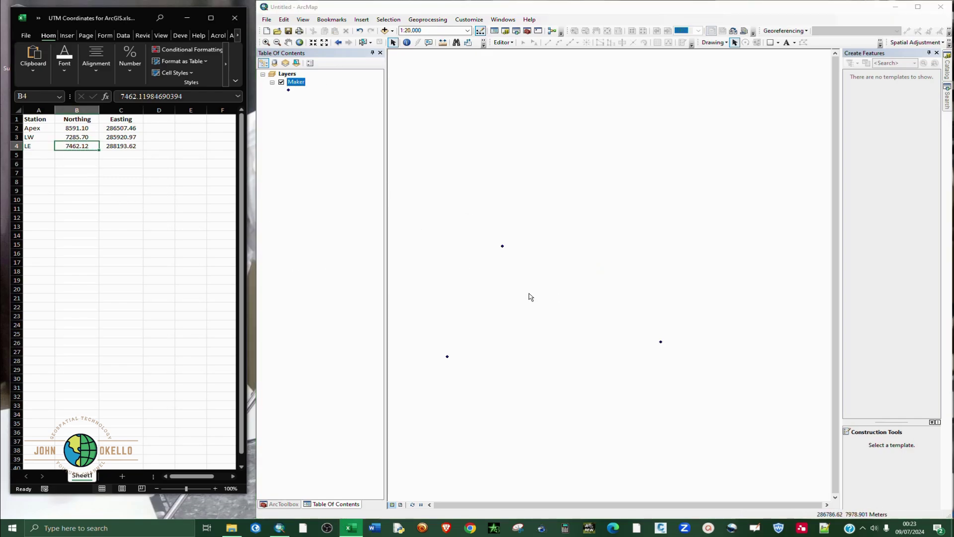
Open the Maker layer's attribute table and dock it at the lower right
left_click(503, 43)
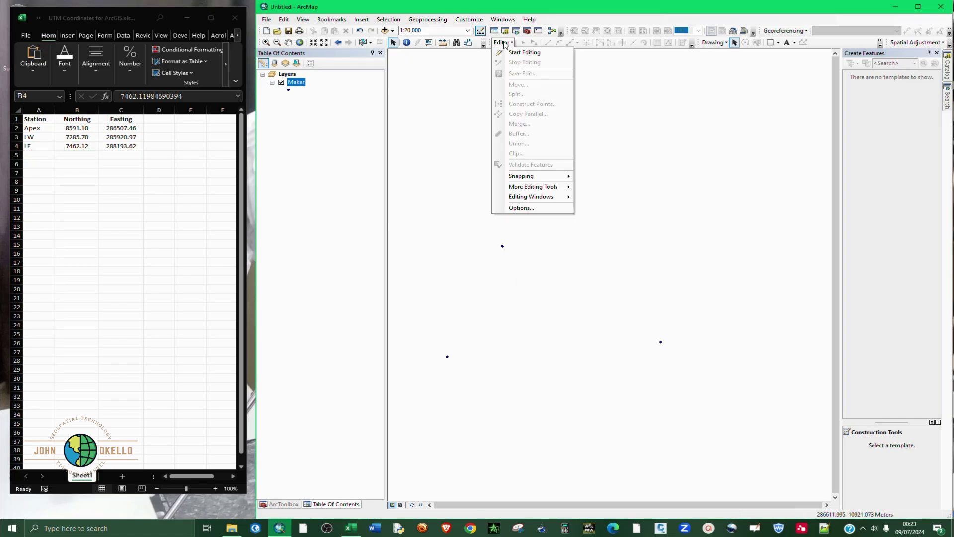
left_click(310, 97)
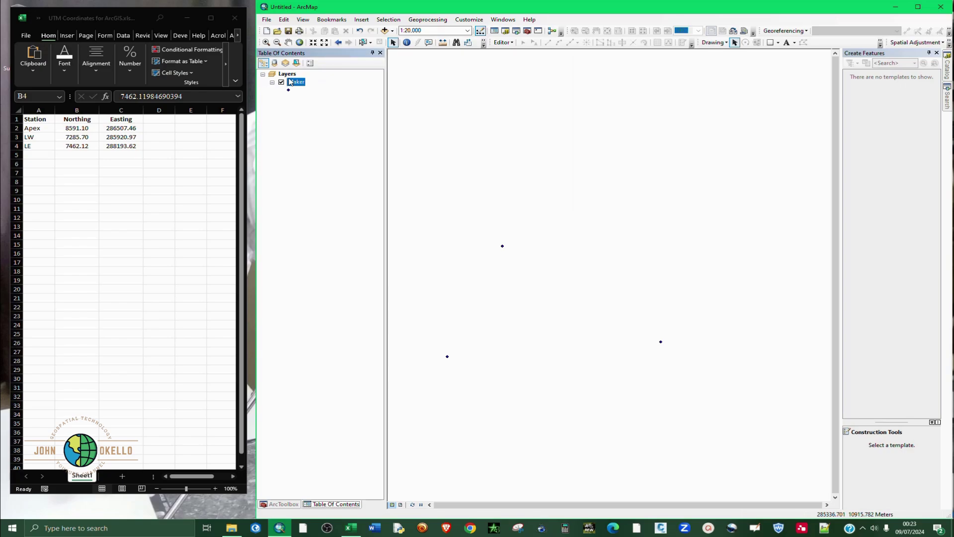
right_click(292, 85)
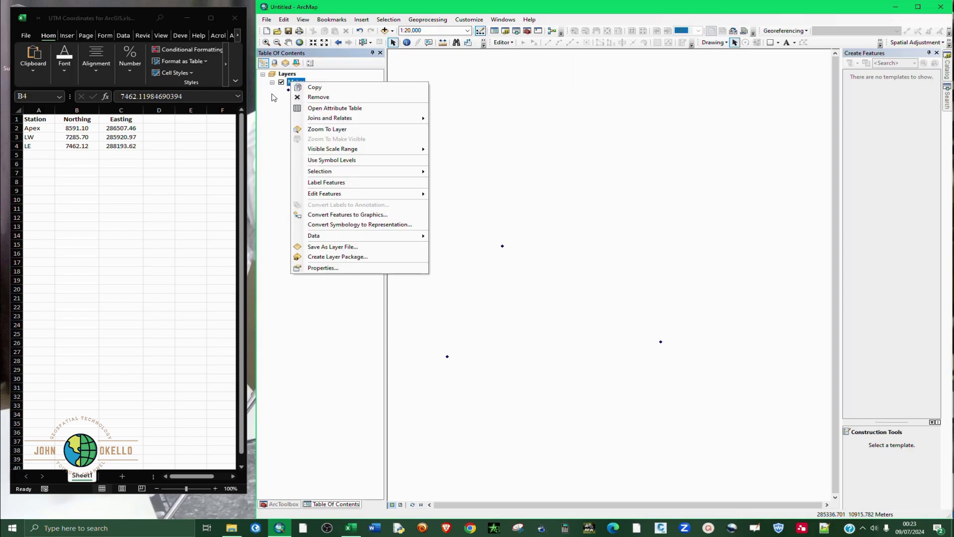
left_click(273, 92)
left_click(292, 83)
right_click(292, 83)
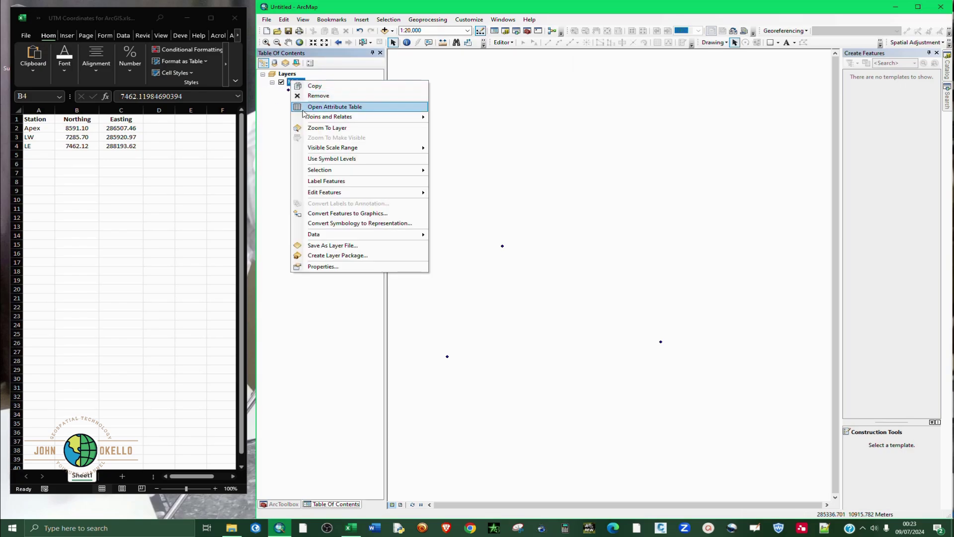
left_click(327, 108)
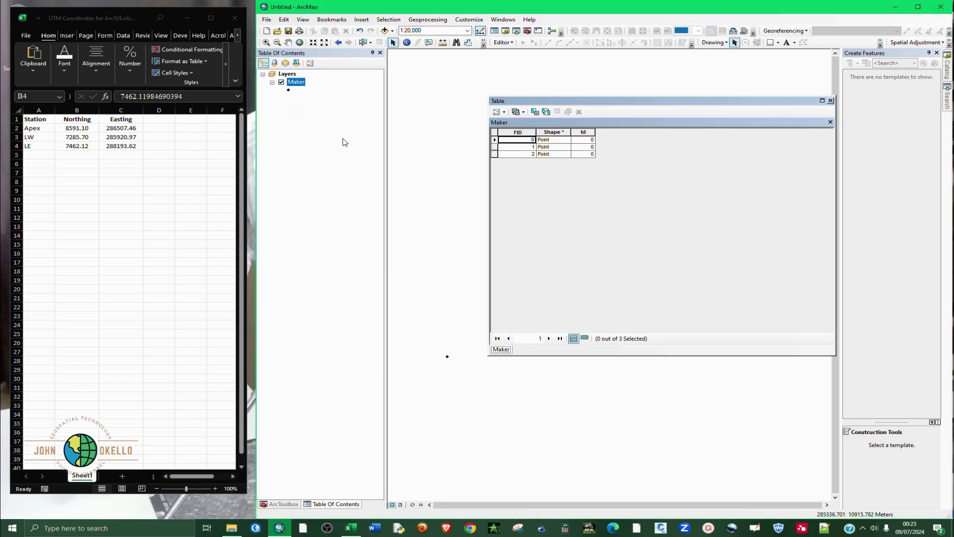
left_click(495, 140)
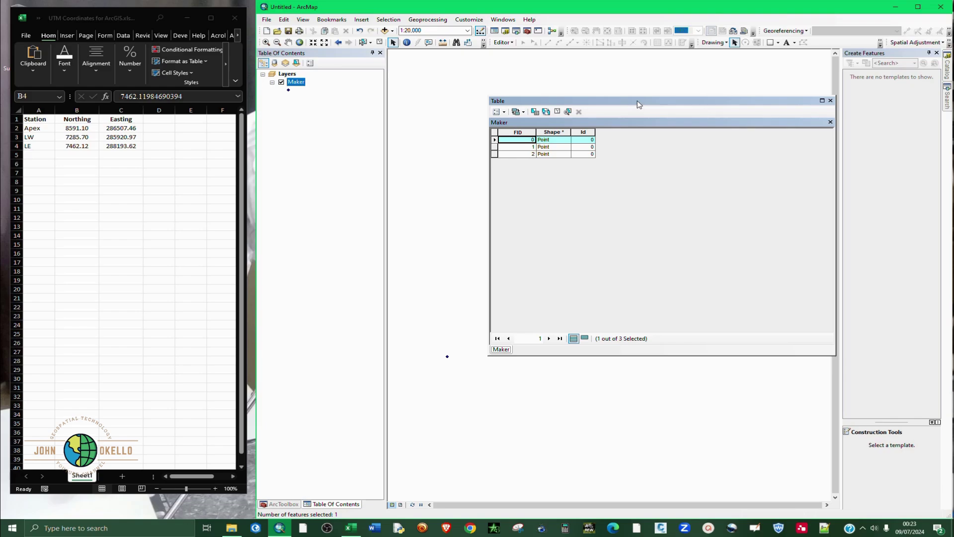
left_click_drag(638, 105, 757, 269)
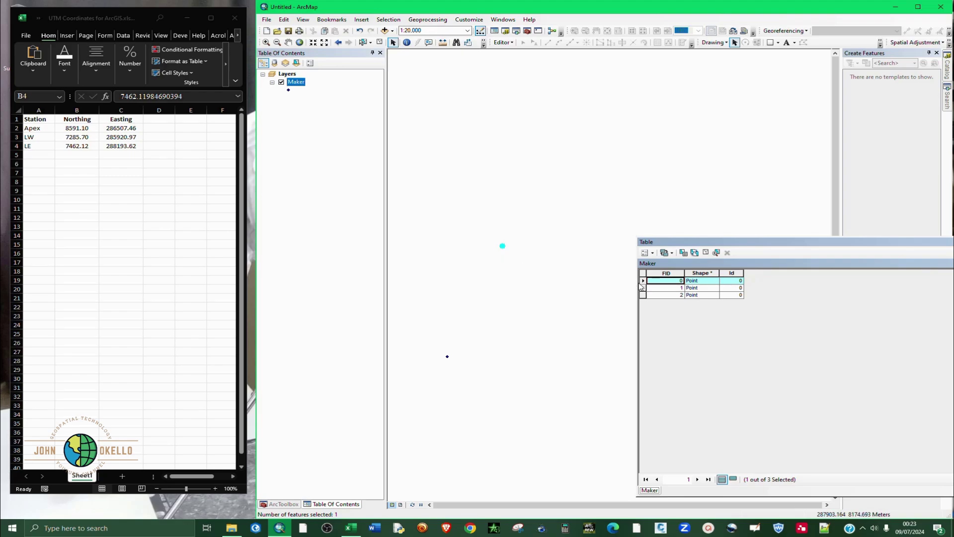
Start editing the Maker layer and move the table window to the map centre
left_click(503, 42)
left_click(523, 53)
left_click(503, 42)
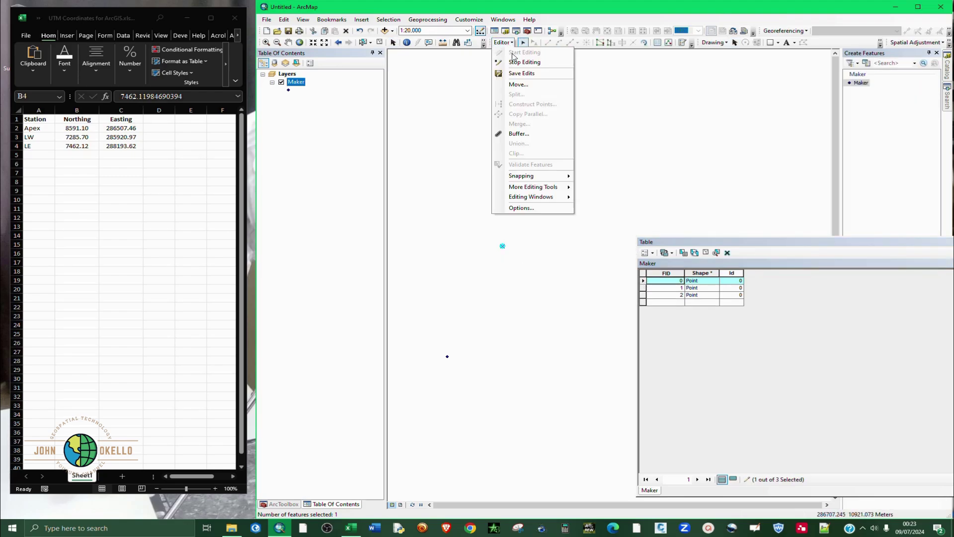
left_click(515, 65)
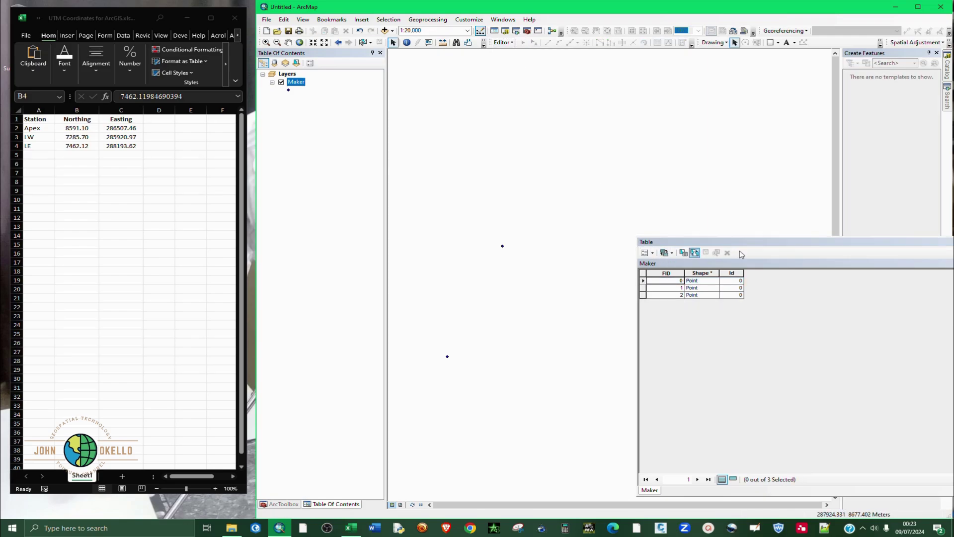
left_click_drag(655, 242, 588, 154)
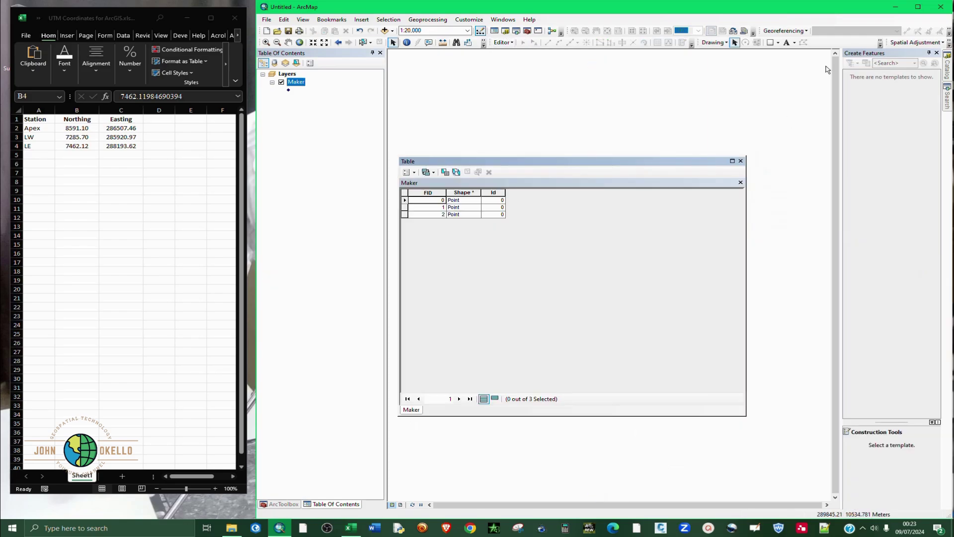
Add a Text field 'Station Name' of length 20, accepting the rename to Station_Na
left_click(918, 7)
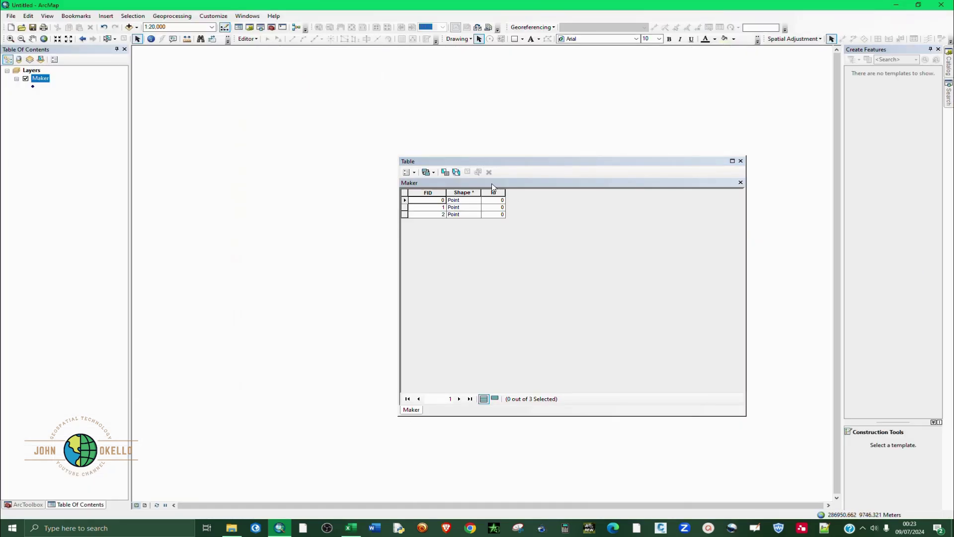
left_click(414, 172)
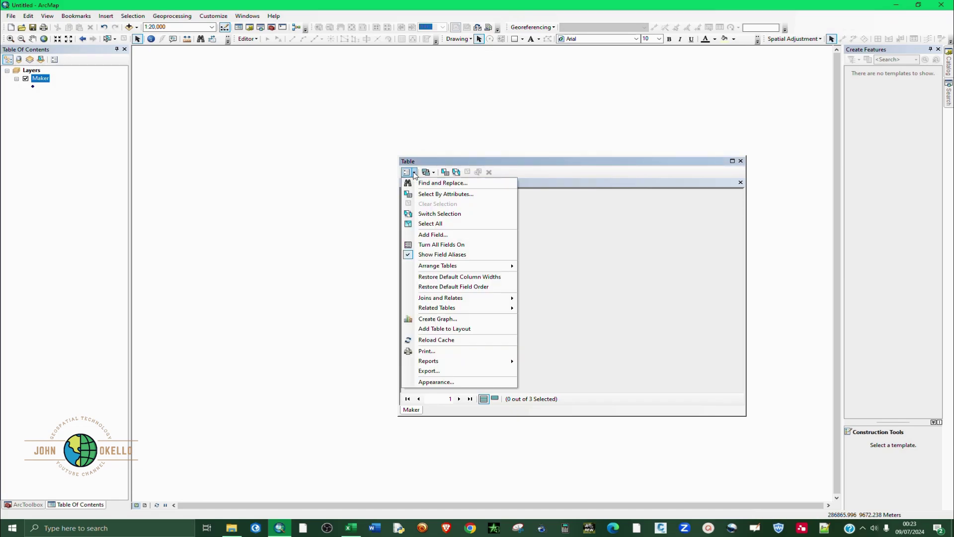
left_click(429, 235)
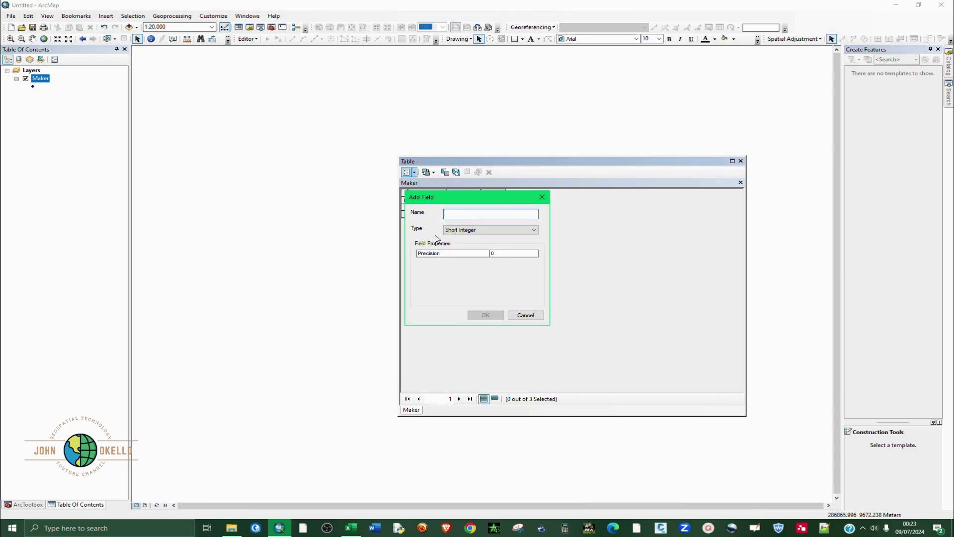
left_click(541, 198)
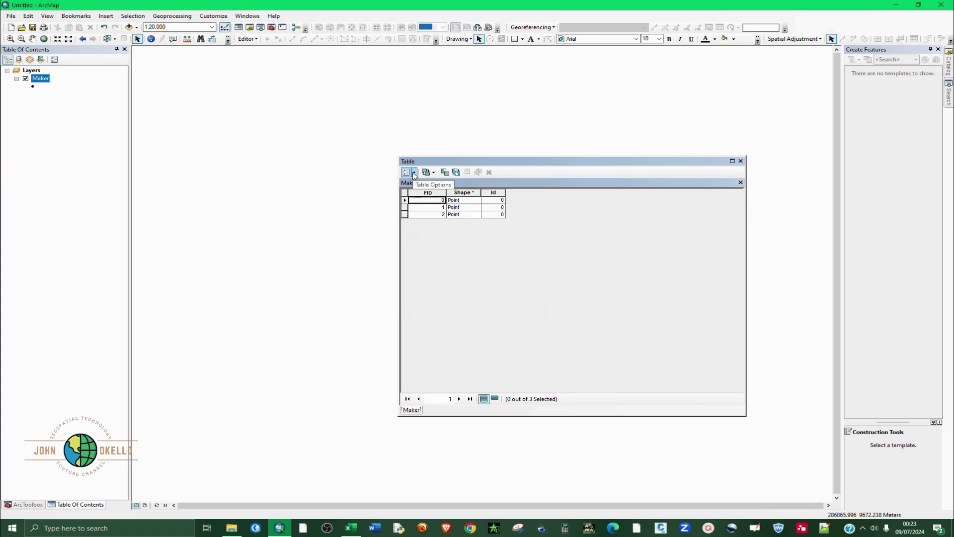
left_click(414, 173)
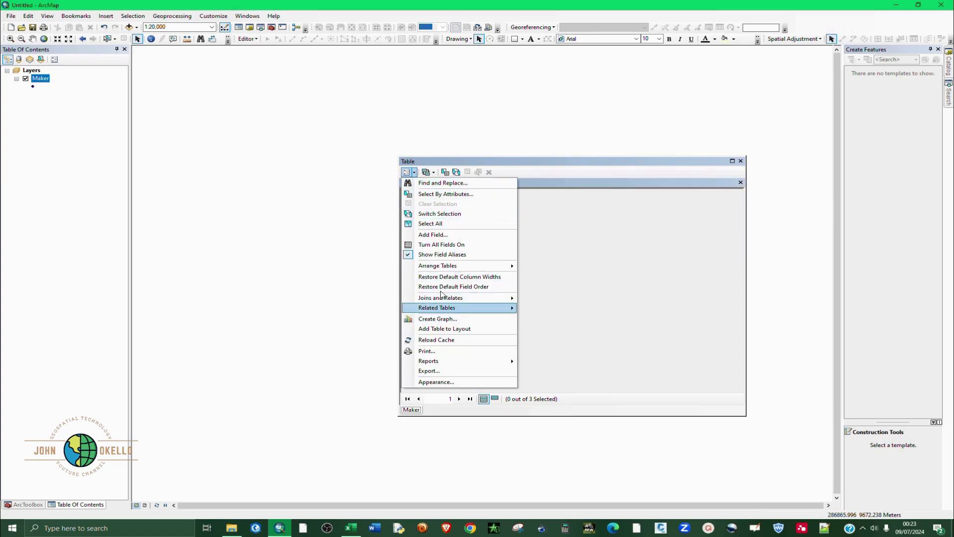
left_click(441, 234)
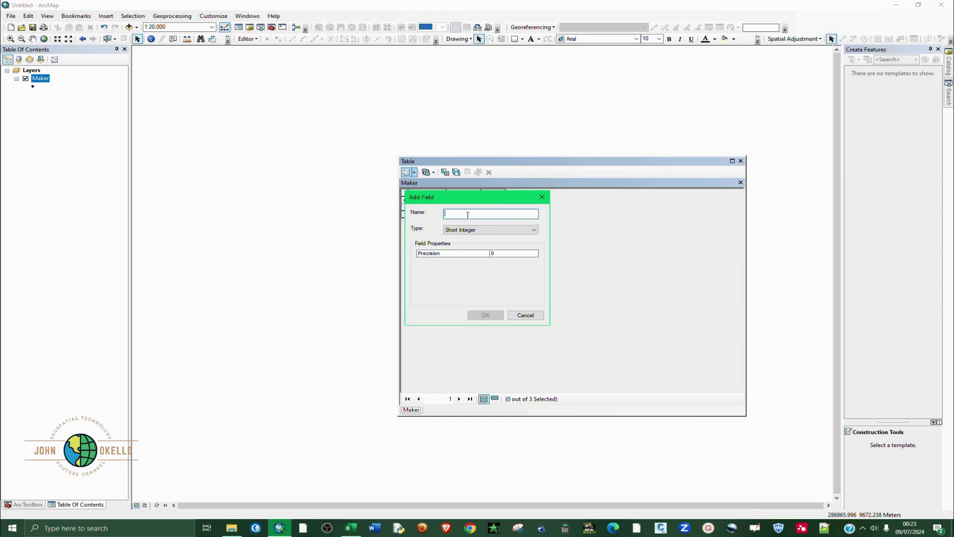
type("Station Name")
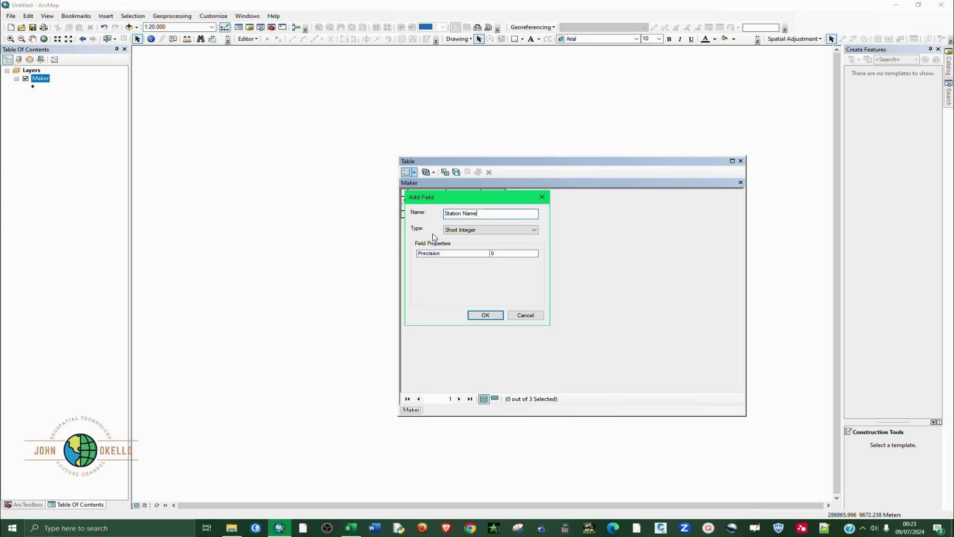
left_click(466, 231)
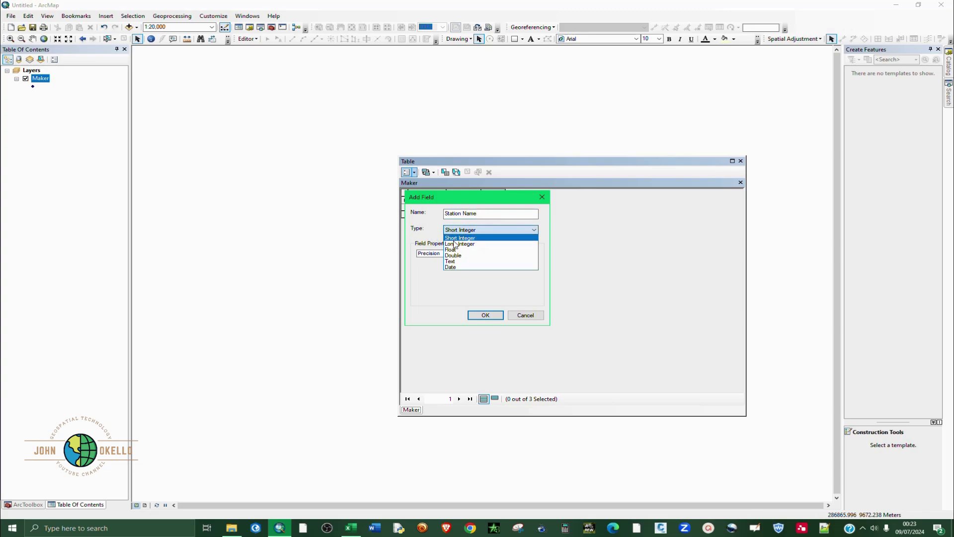
left_click(453, 262)
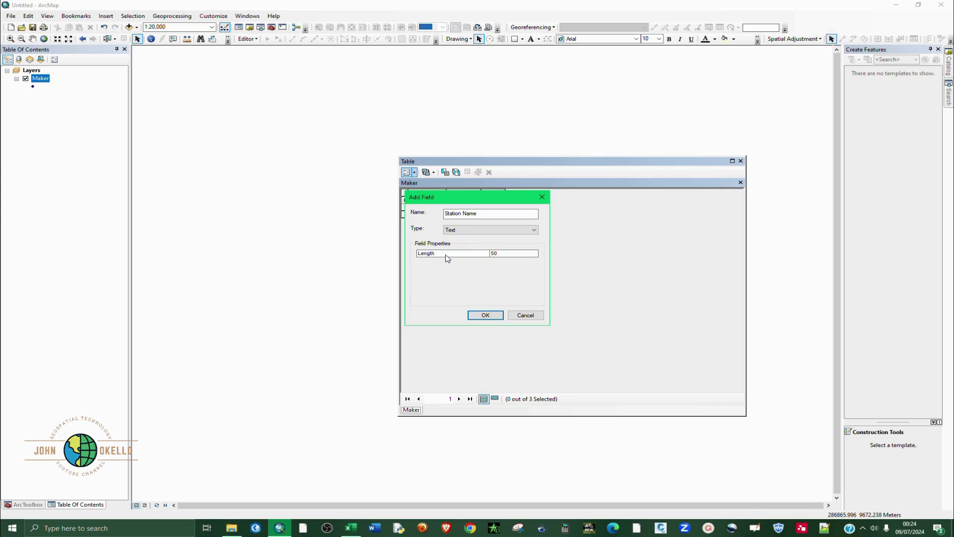
left_click(501, 255)
left_click(495, 319)
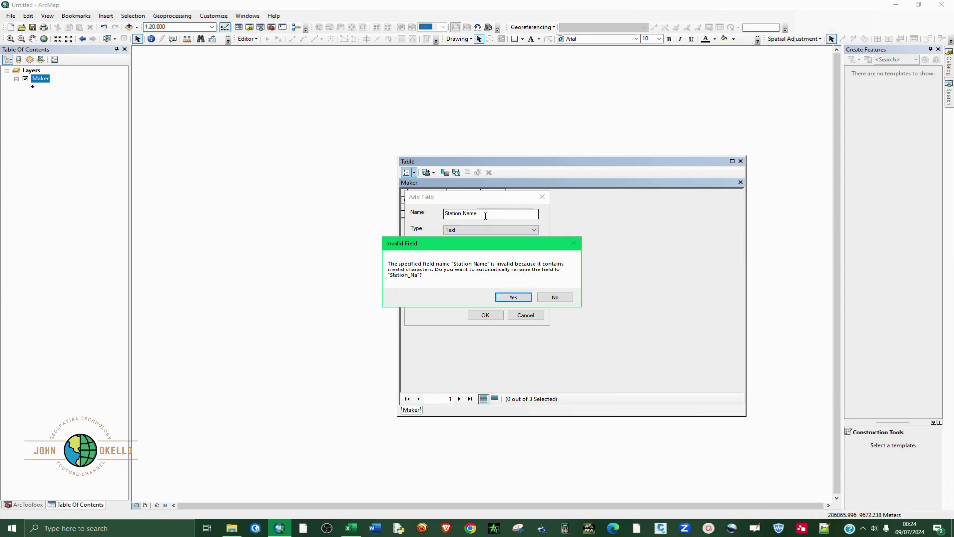
left_click(555, 297)
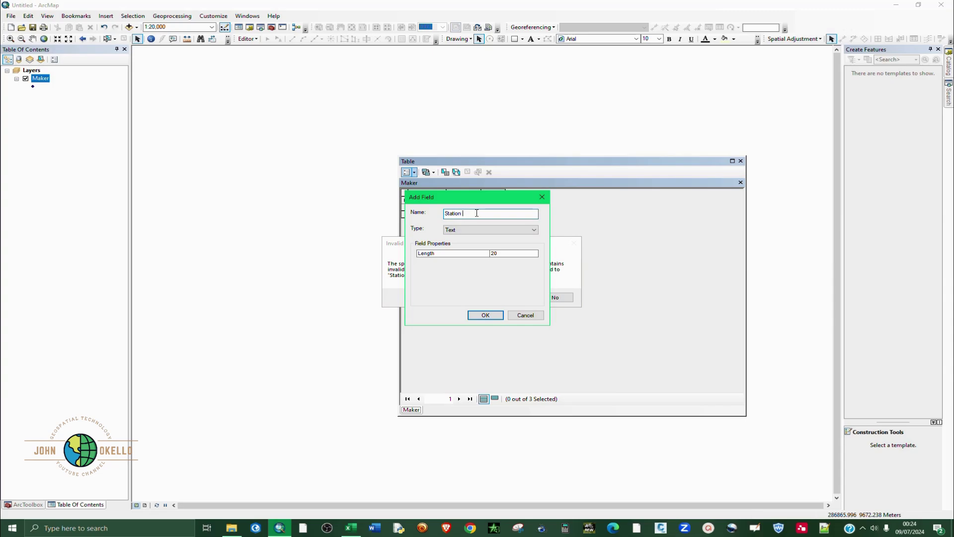
left_click(489, 313)
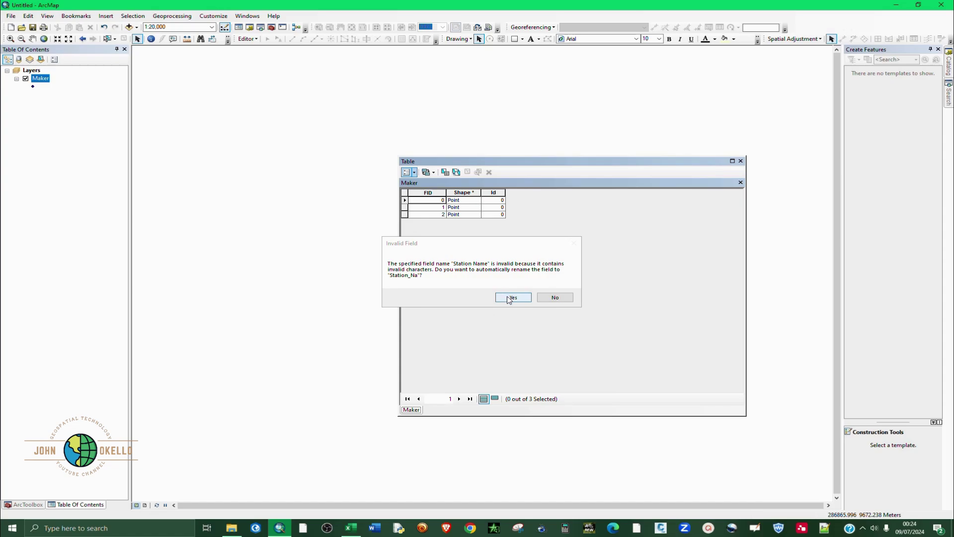
left_click(512, 297)
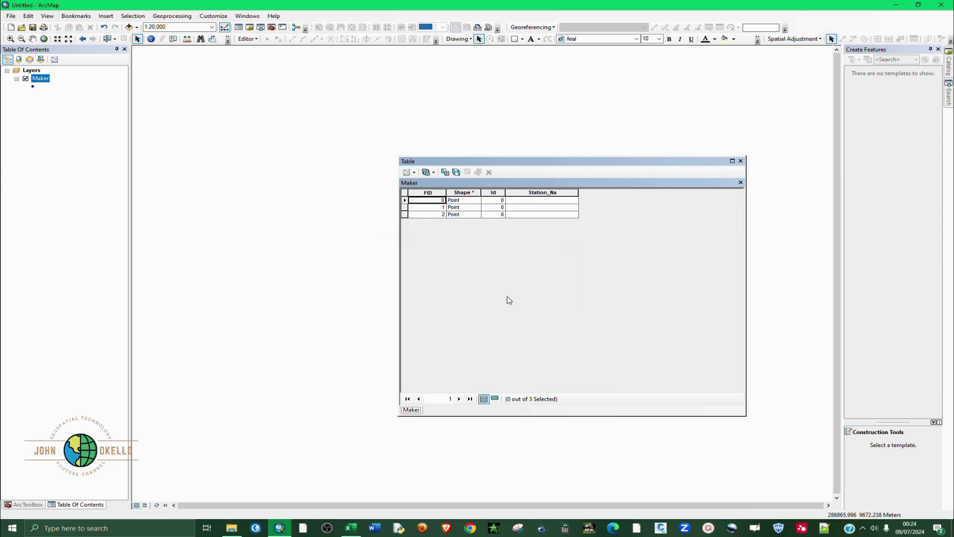
Move the Station_Na column so it sits right after FID
left_click(542, 192)
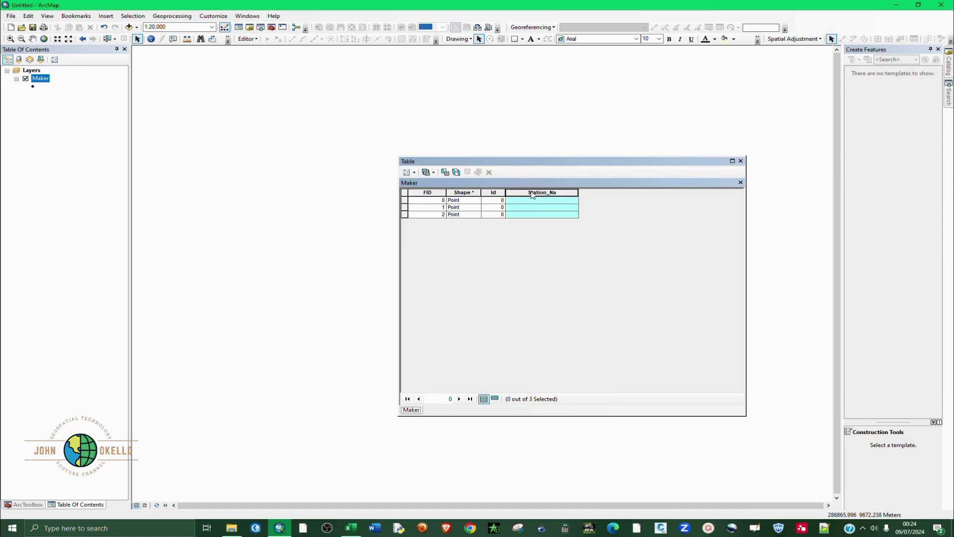
left_click_drag(532, 195, 449, 194)
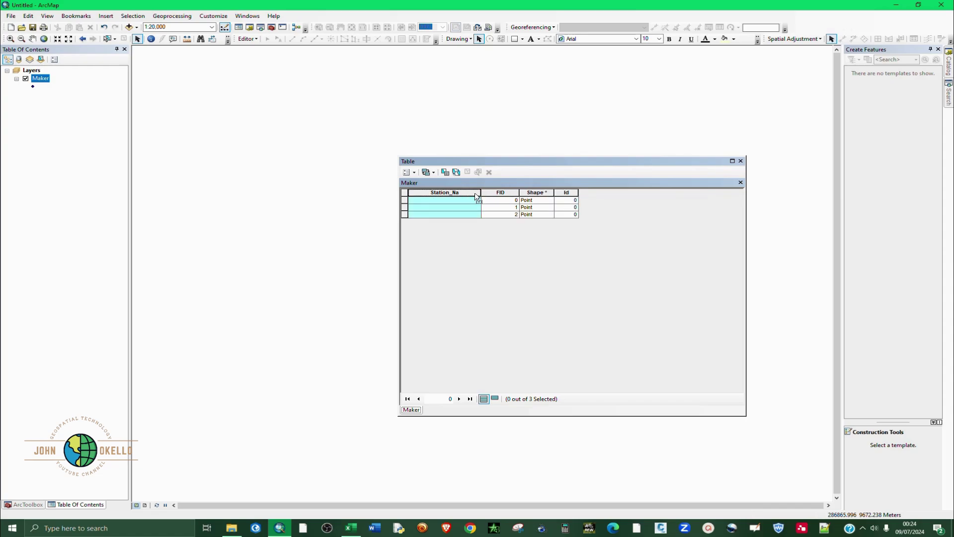
left_click_drag(471, 197, 519, 191)
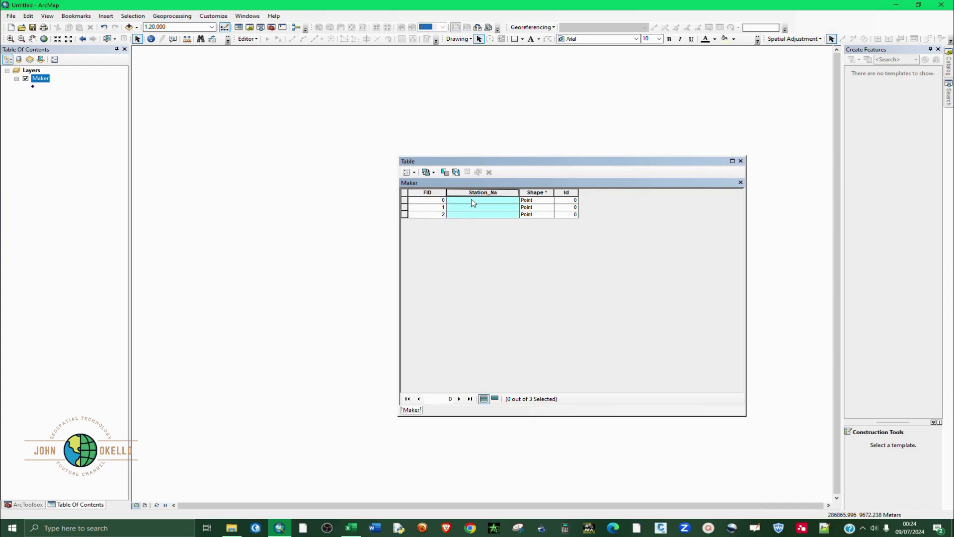
left_click(405, 196)
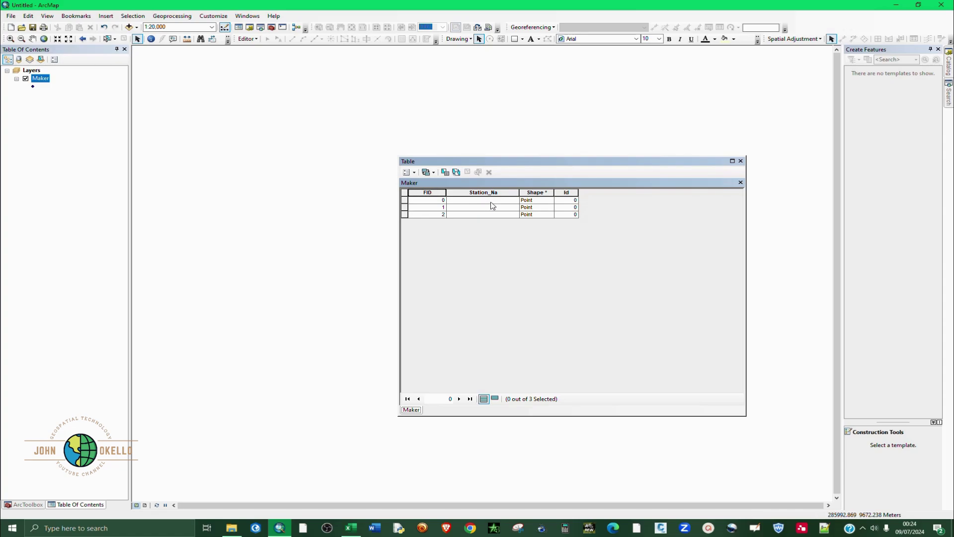
left_click(247, 39)
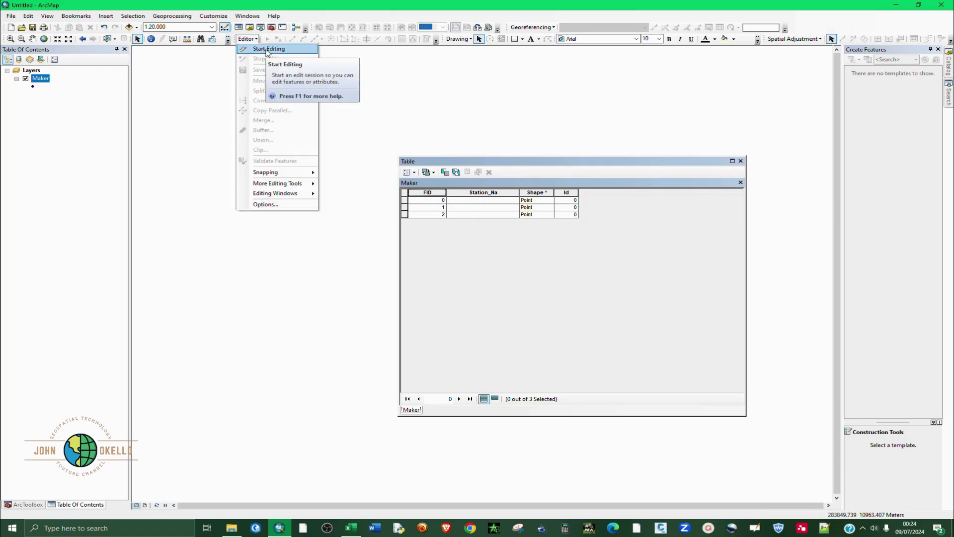
Start editing and enter Apex as the Station_Na of record FID 0
left_click(267, 49)
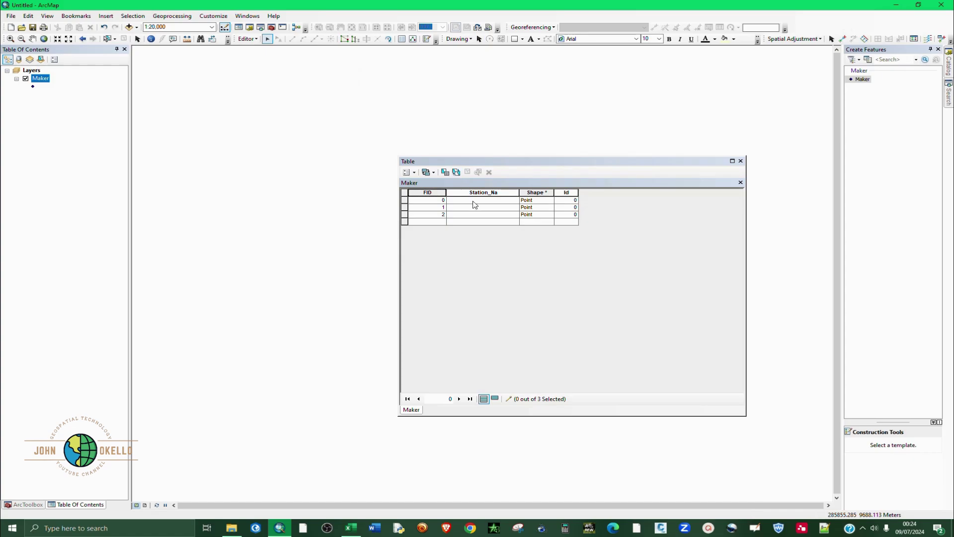
left_click(474, 202)
left_click(405, 201)
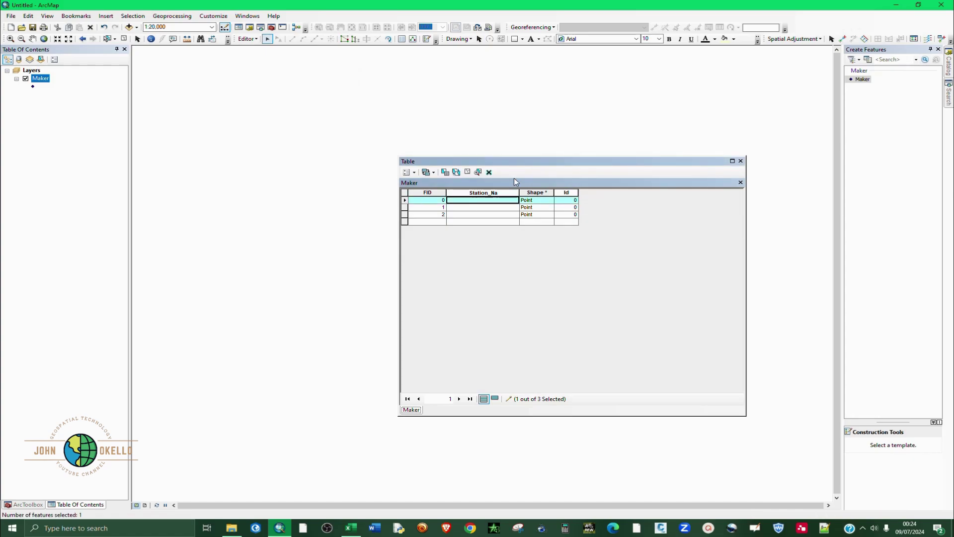
scroll(350, 207, "up", 2)
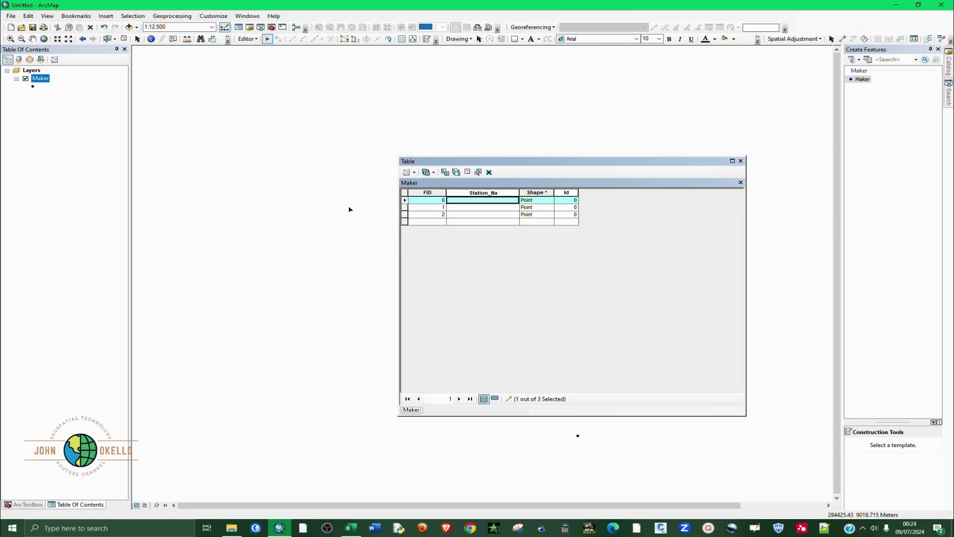
scroll(586, 144, "up", 1)
left_click_drag(574, 161, 413, 198)
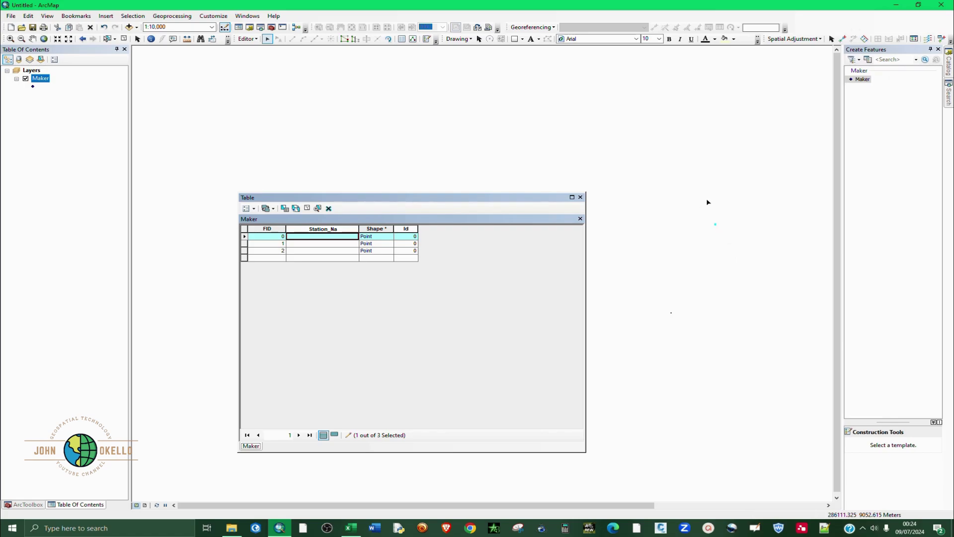
scroll(707, 203, "down", 4)
left_click_drag(544, 198, 415, 195)
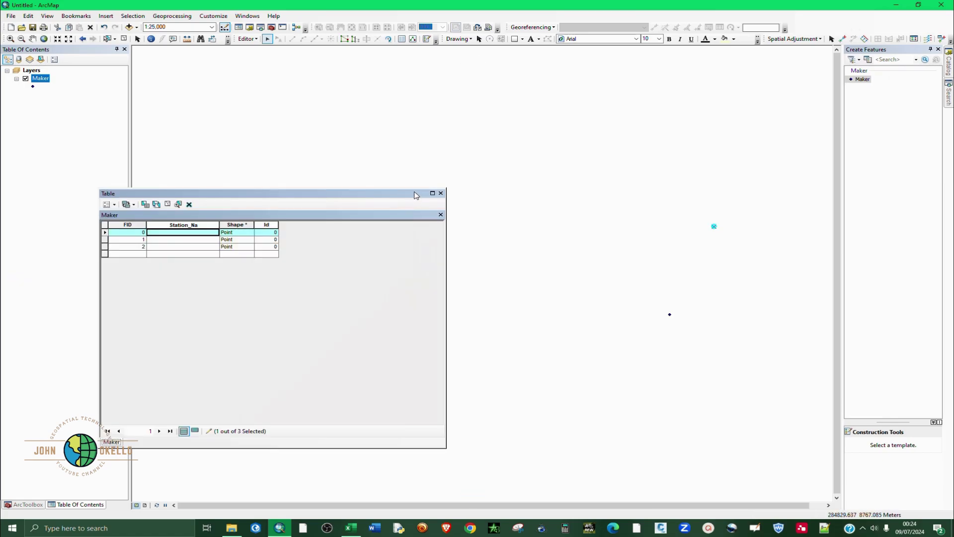
scroll(565, 269, "down", 3)
left_click(175, 233)
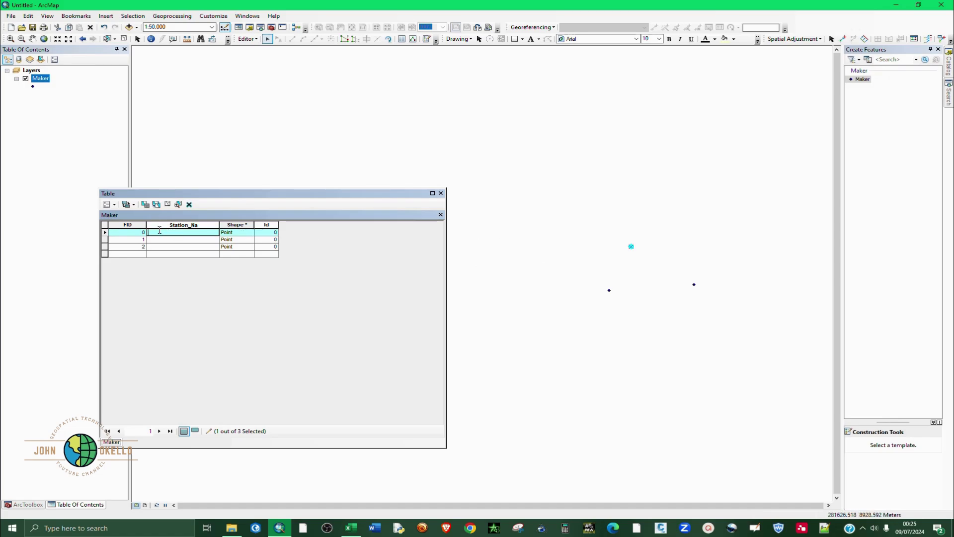
type("Apex")
Enter LW and LE as the Station_Na values of records FID 1 and 2
left_click(105, 240)
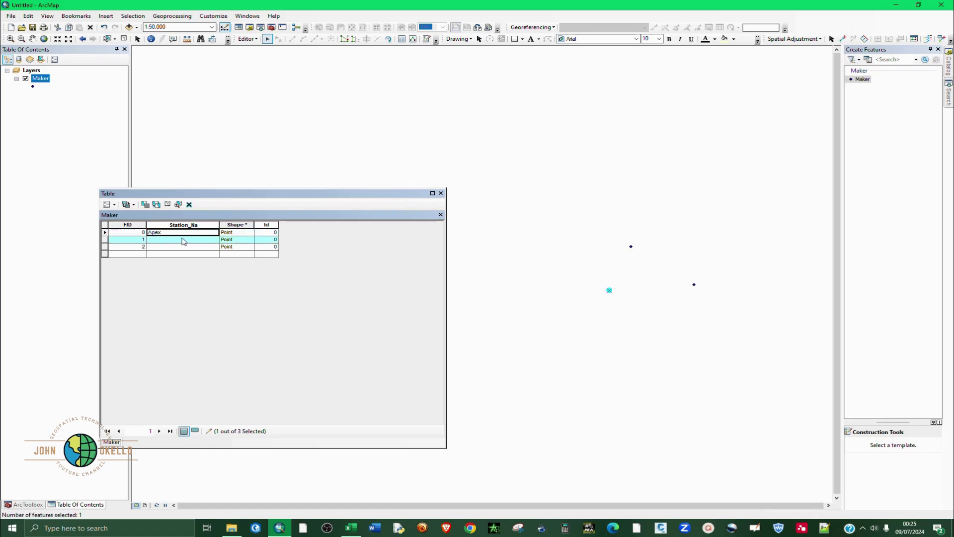
left_click(352, 529)
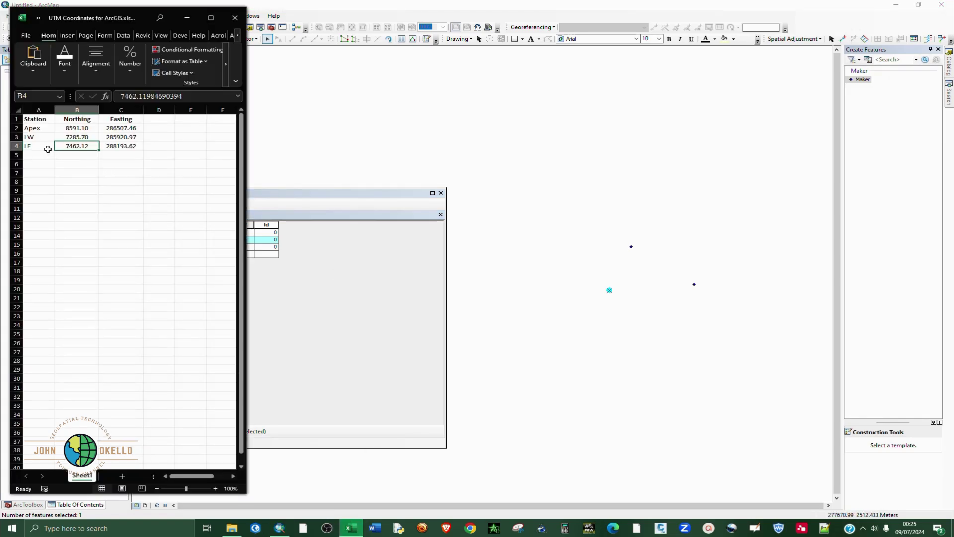
left_click(186, 18)
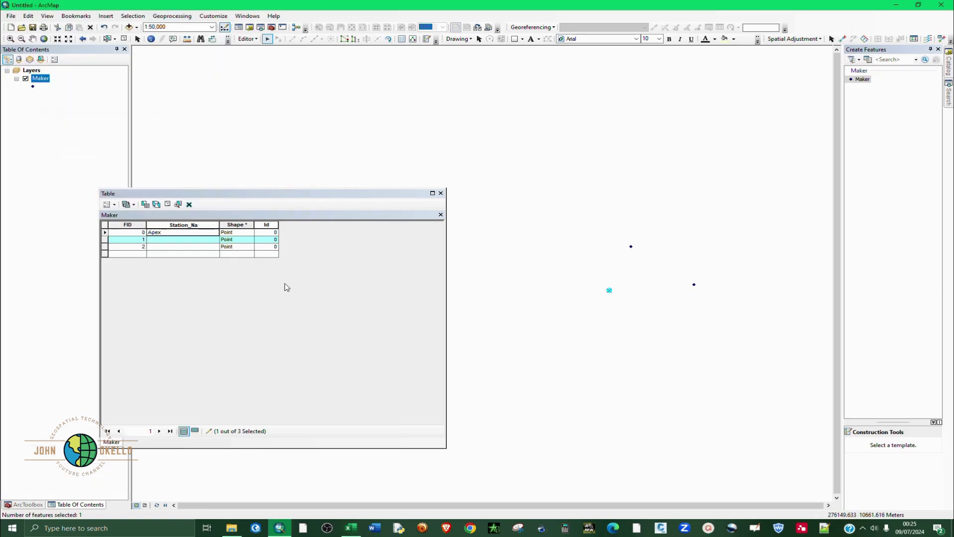
left_click(188, 241)
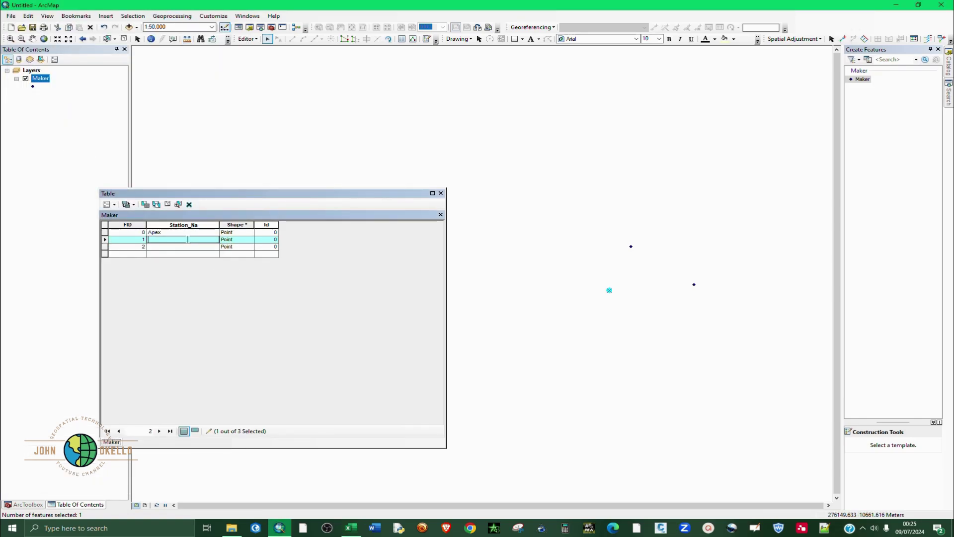
type("LW")
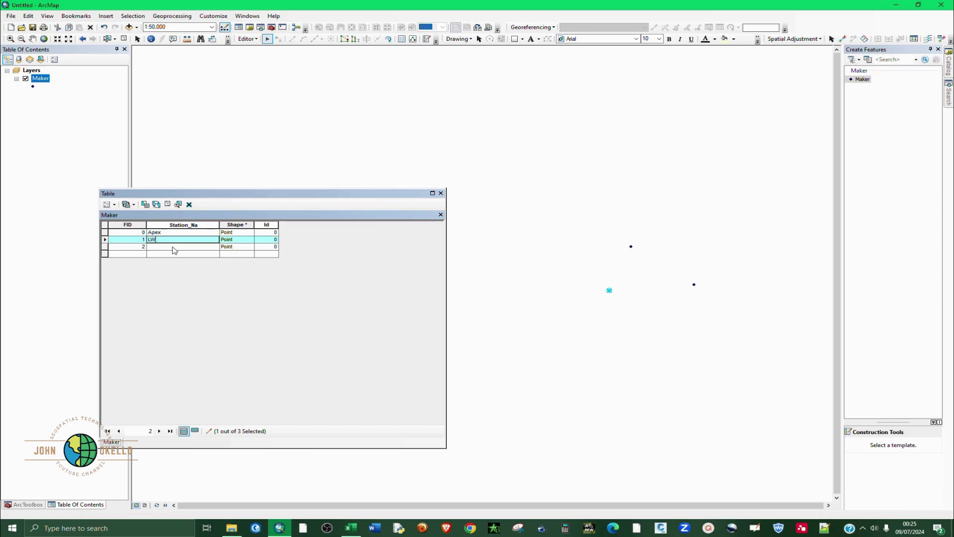
left_click(174, 247)
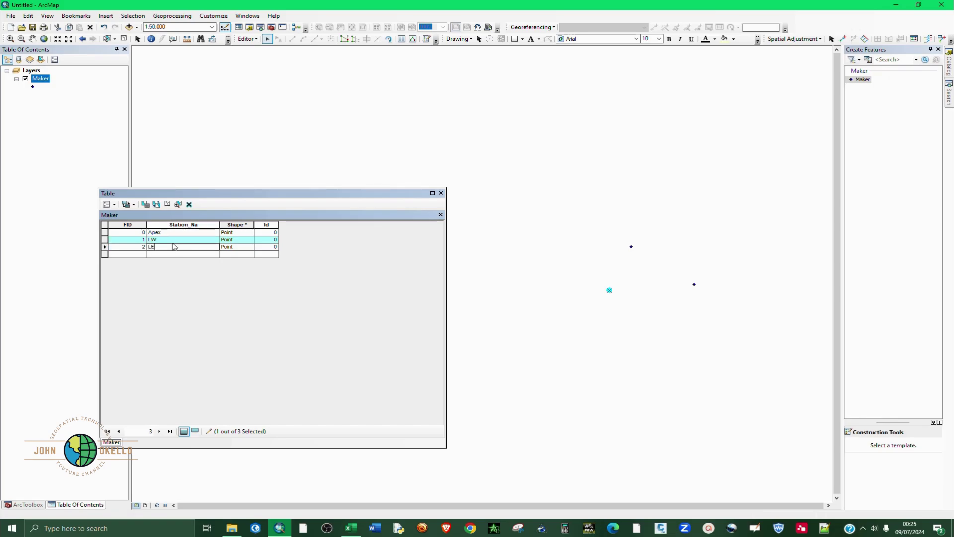
type("LE")
Save the station name edits, stop editing, and close the attribute table
left_click(358, 480)
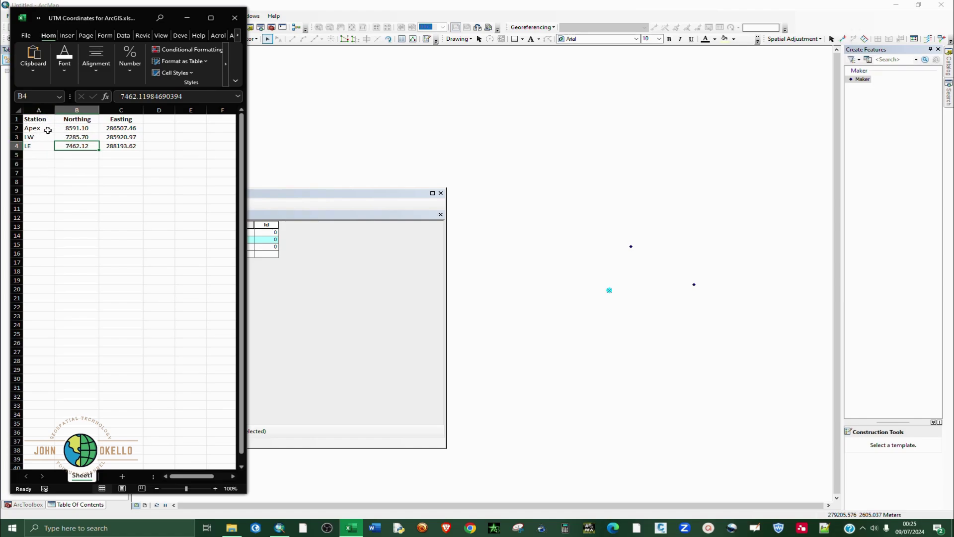
left_click(235, 17)
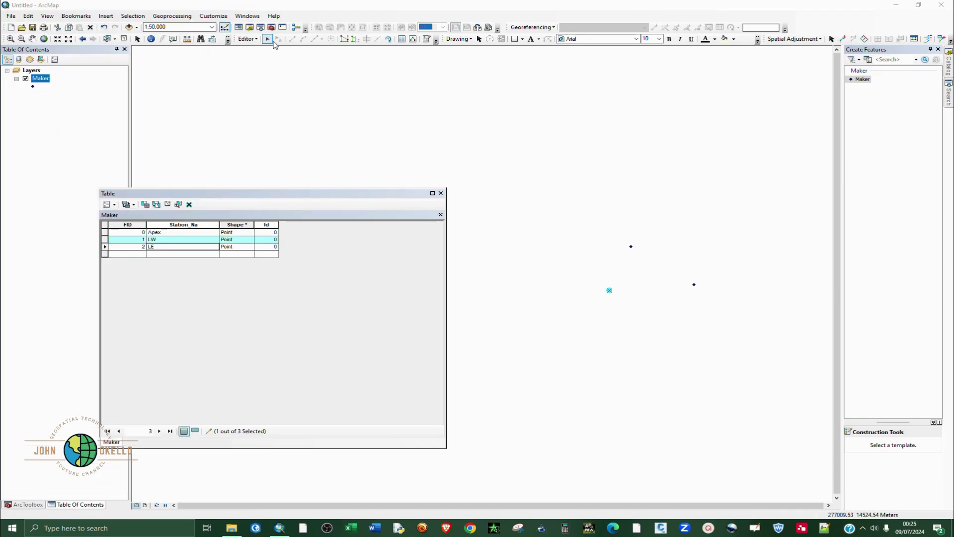
left_click(254, 39)
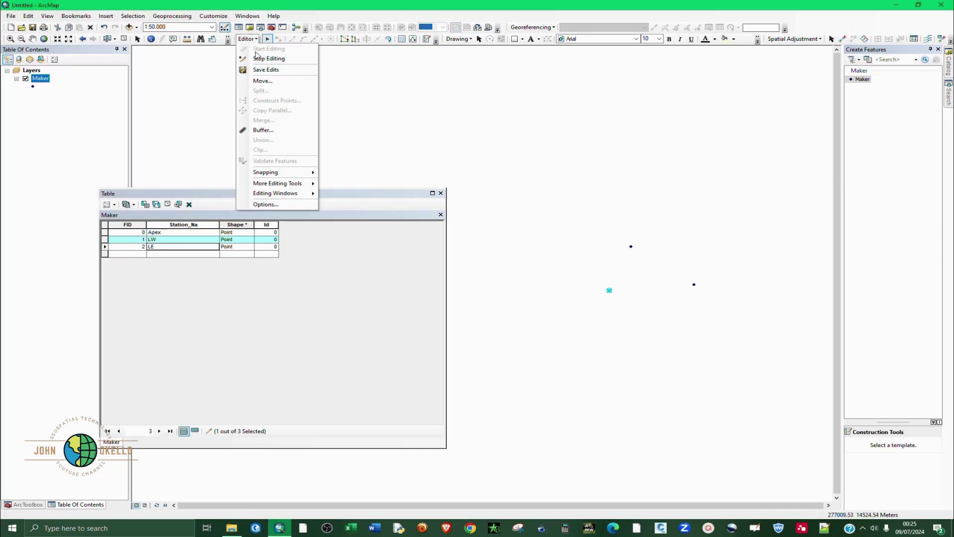
left_click(265, 70)
left_click(248, 39)
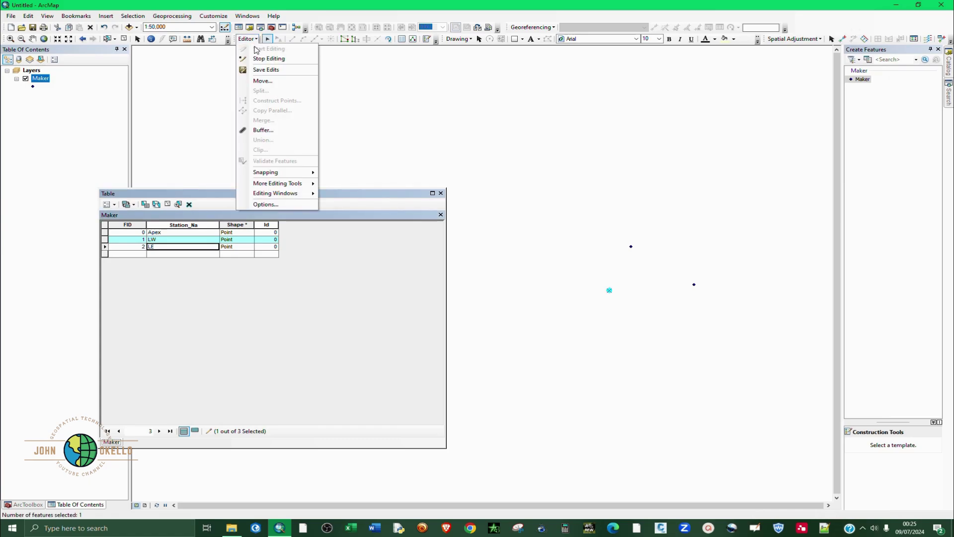
left_click(259, 58)
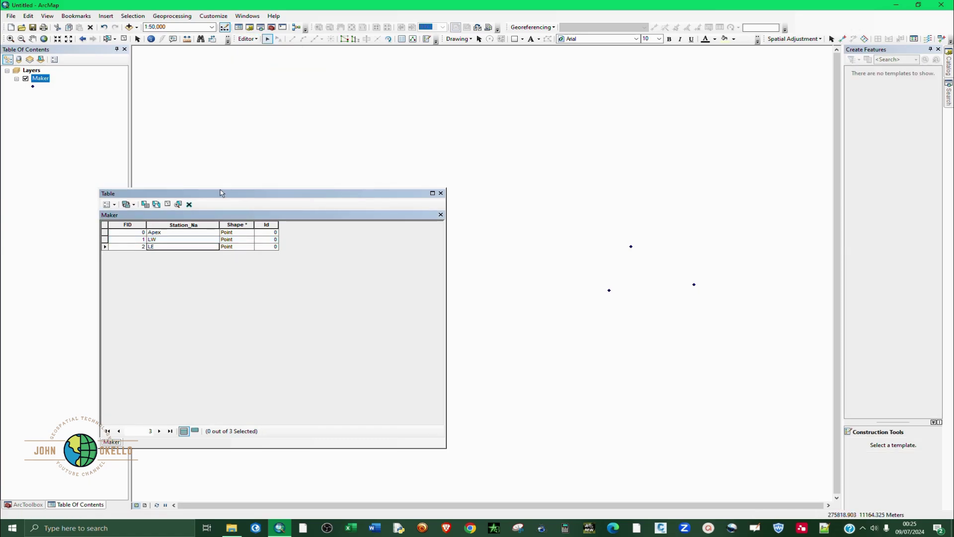
left_click(441, 194)
scroll(731, 259, "down", 5)
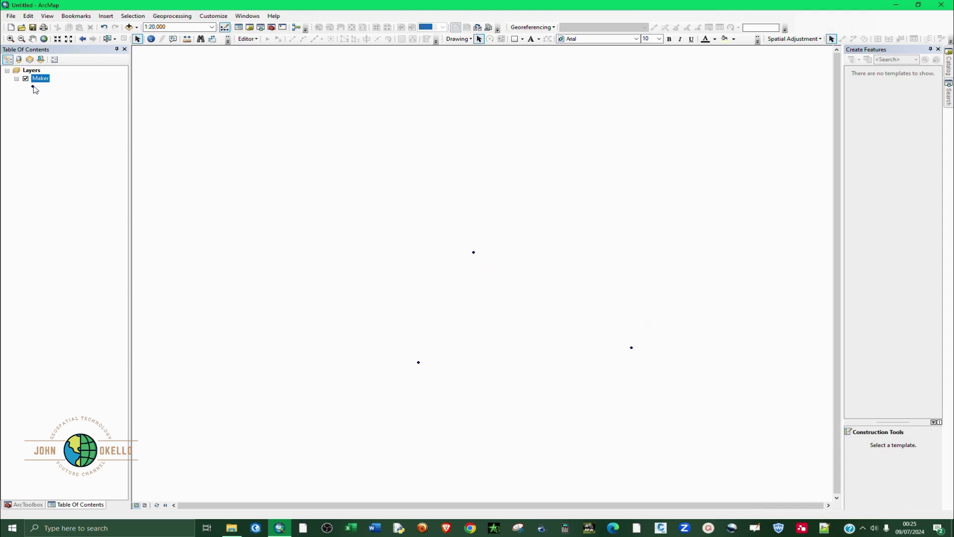
Change the Maker symbol to Circle 3, size 20, in red
left_click(34, 87)
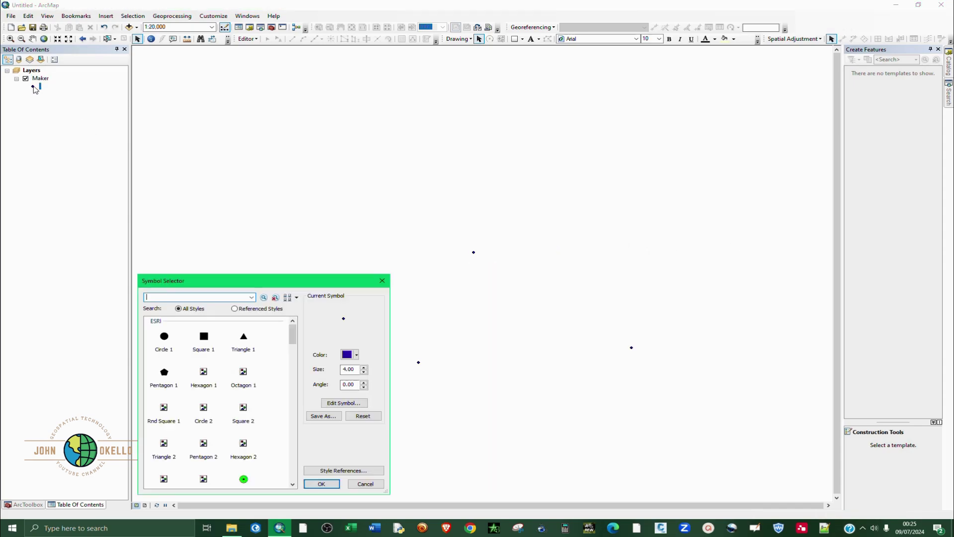
left_click(239, 479)
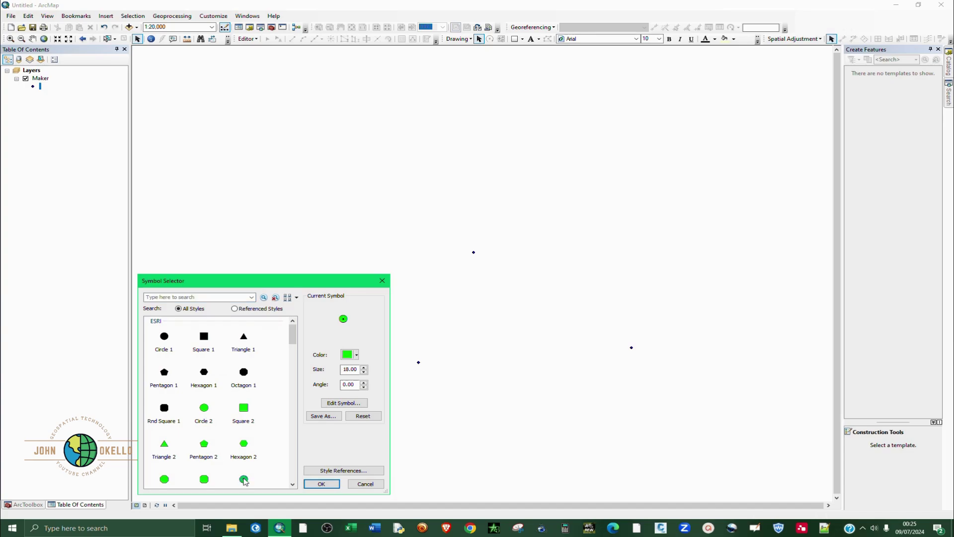
left_click(348, 370)
key("BackSpace")
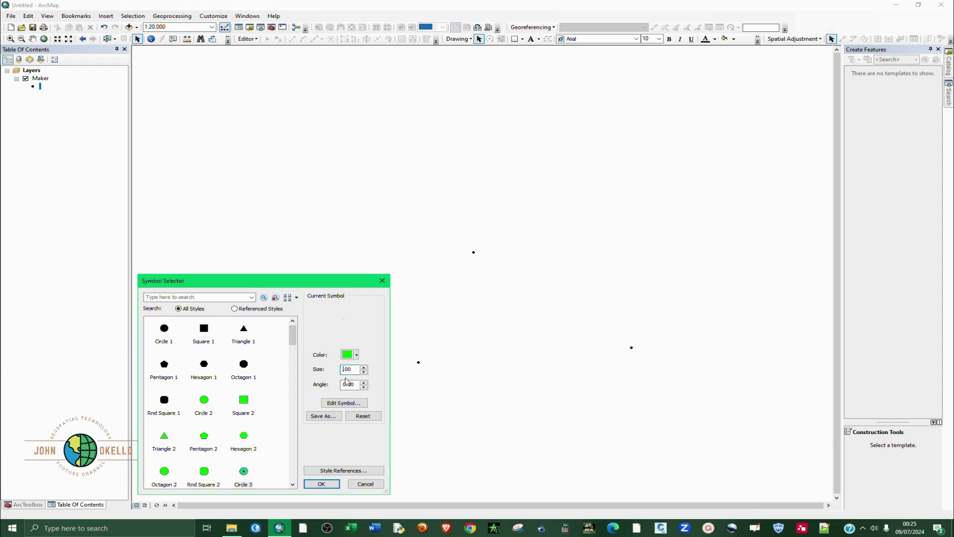
type("20")
left_click(350, 355)
left_click(354, 394)
left_click(318, 484)
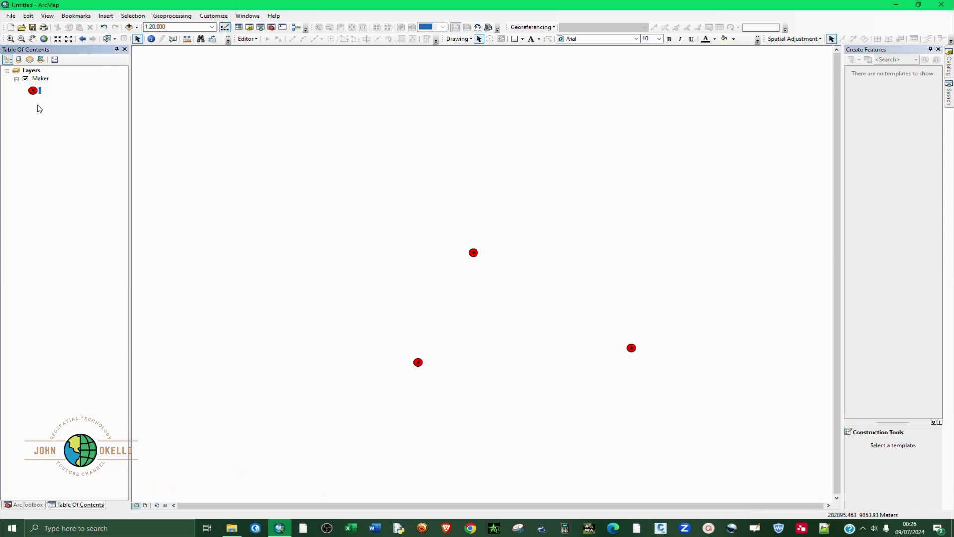
Turn on labels for the Maker layer using the Station_Na field
right_click(43, 81)
left_click(75, 264)
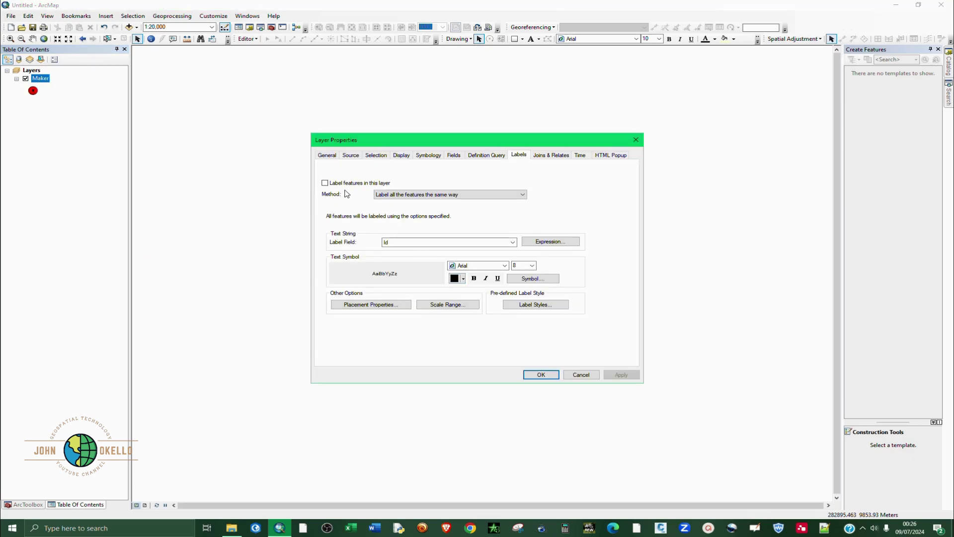
left_click(336, 184)
left_click(470, 243)
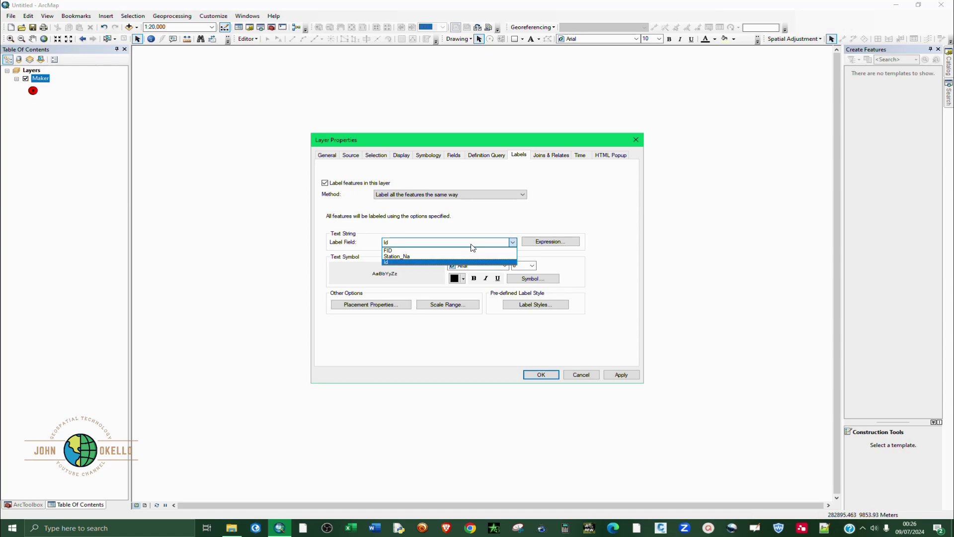
left_click(411, 257)
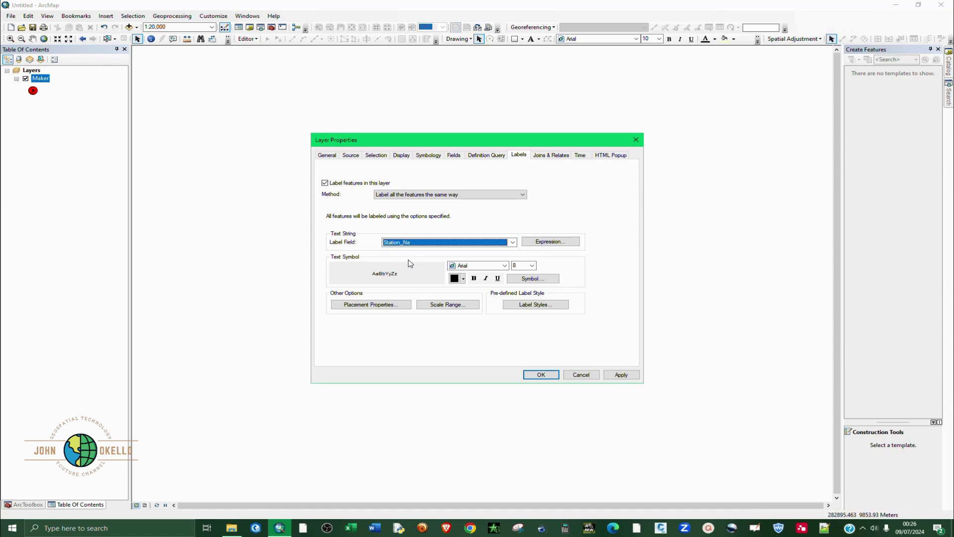
Set the label font to Times New Roman at 20 point
left_click(477, 265)
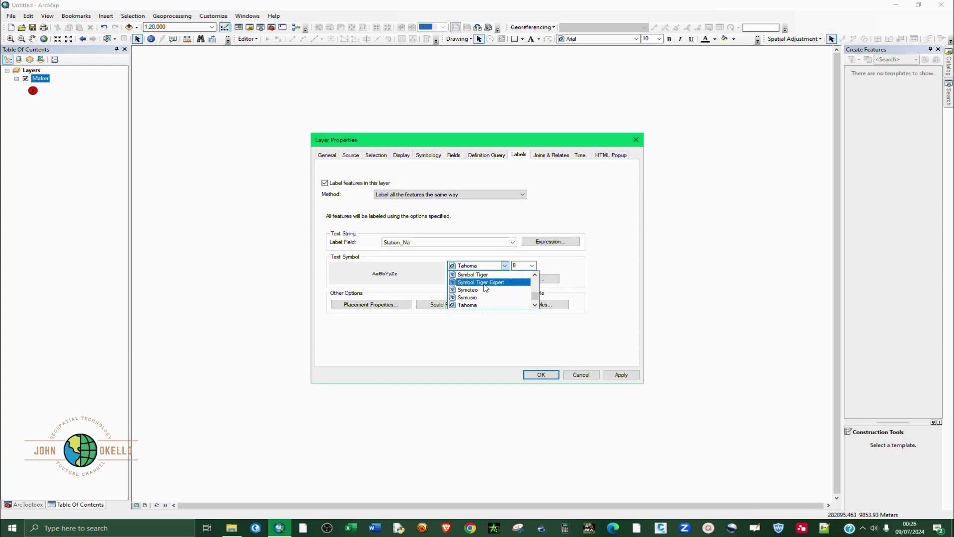
scroll(486, 288, "down", 2)
scroll(485, 290, "down", 5)
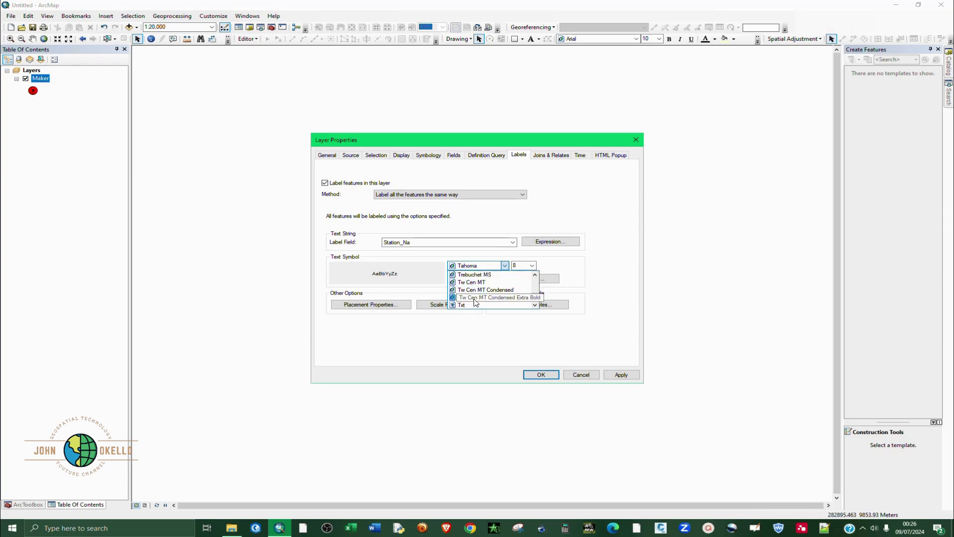
scroll(484, 294, "up", 5)
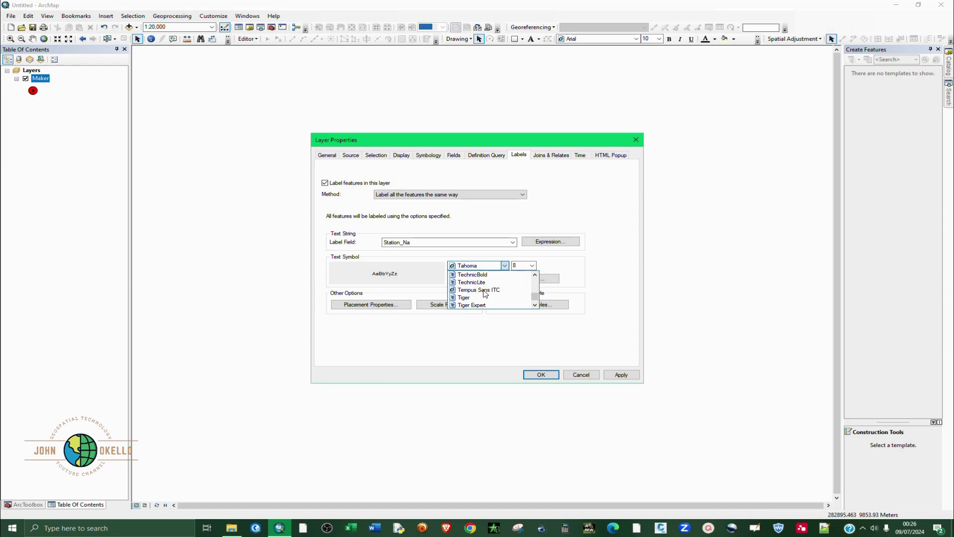
scroll(485, 293, "up", 1)
scroll(485, 293, "down", 3)
left_click(485, 291)
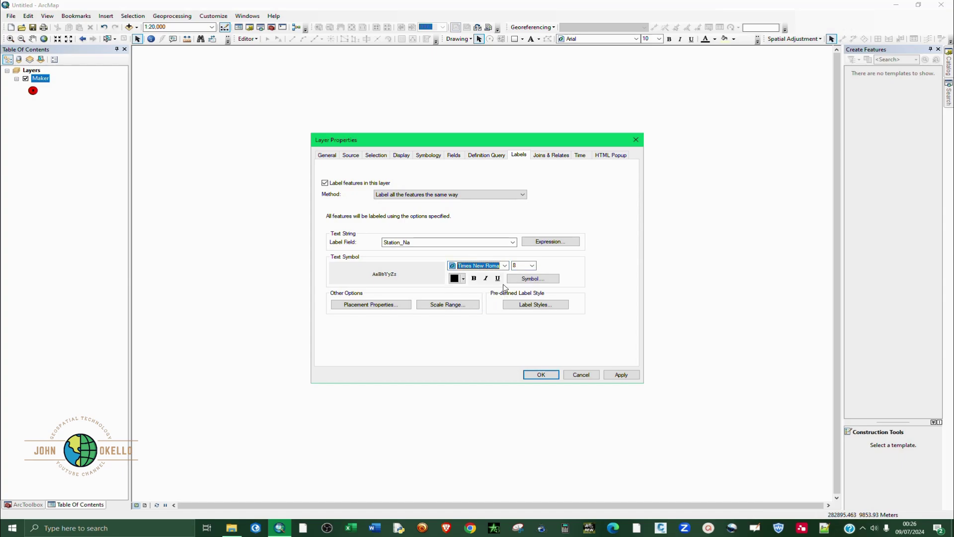
left_click(531, 265)
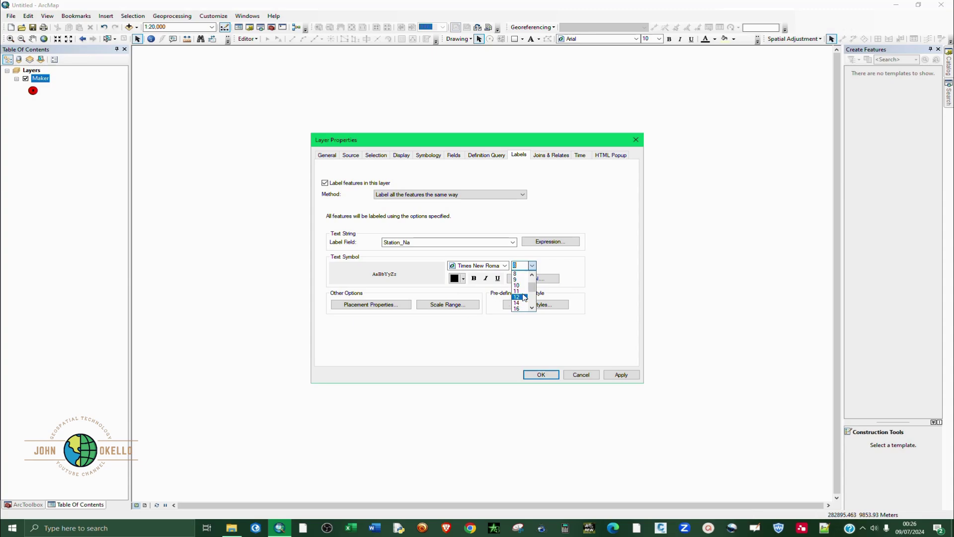
scroll(522, 296, "down", 2)
left_click(516, 285)
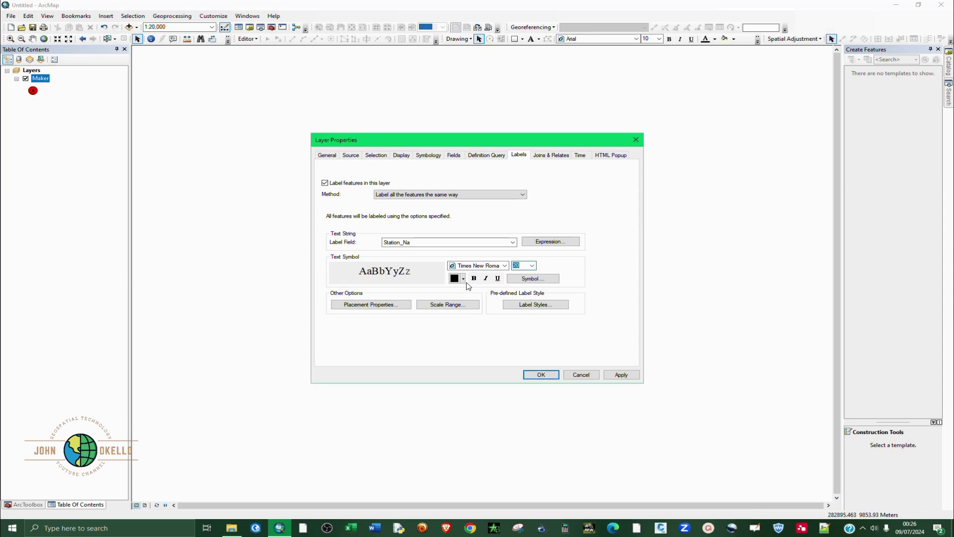
Make the station labels bold and red, and apply them to the map
left_click(475, 278)
left_click(463, 279)
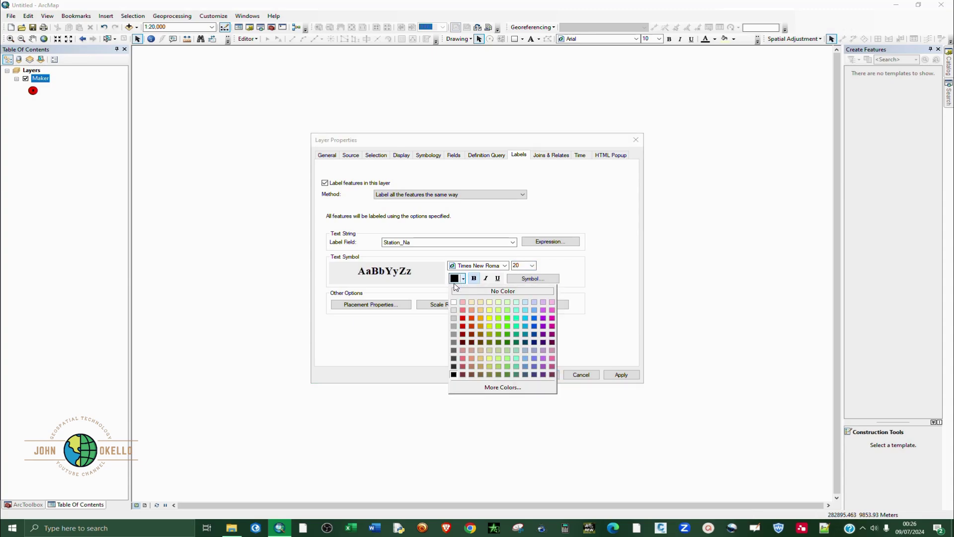
left_click(463, 319)
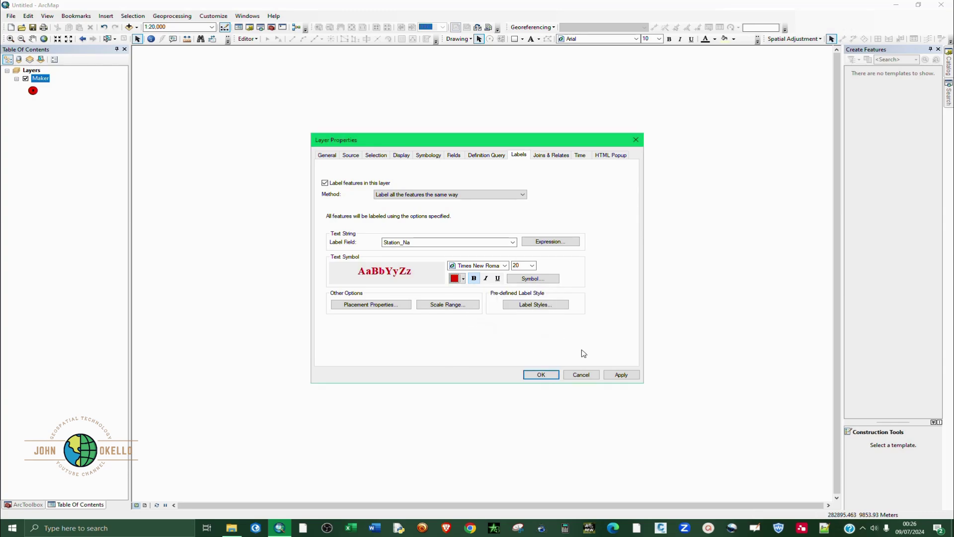
left_click(621, 374)
left_click(542, 375)
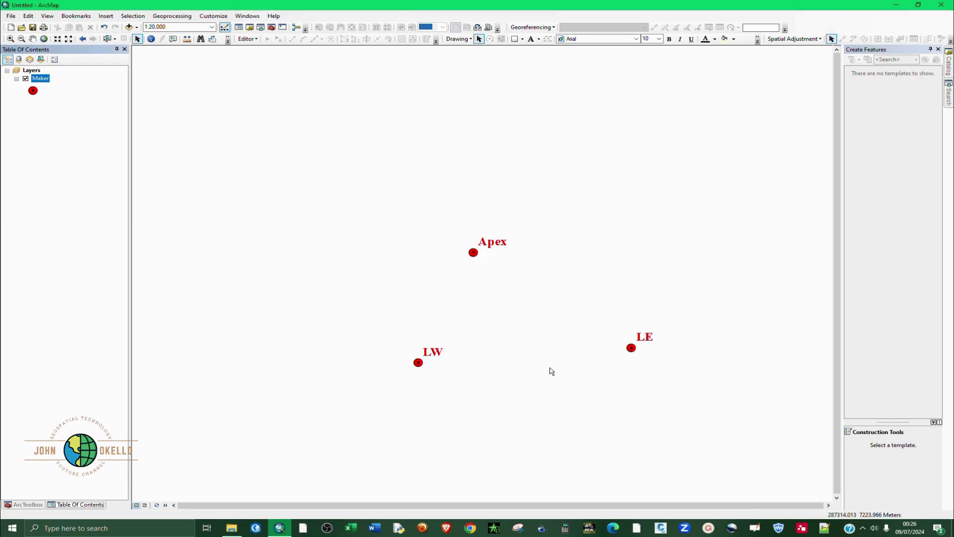
scroll(624, 311, "down", 1)
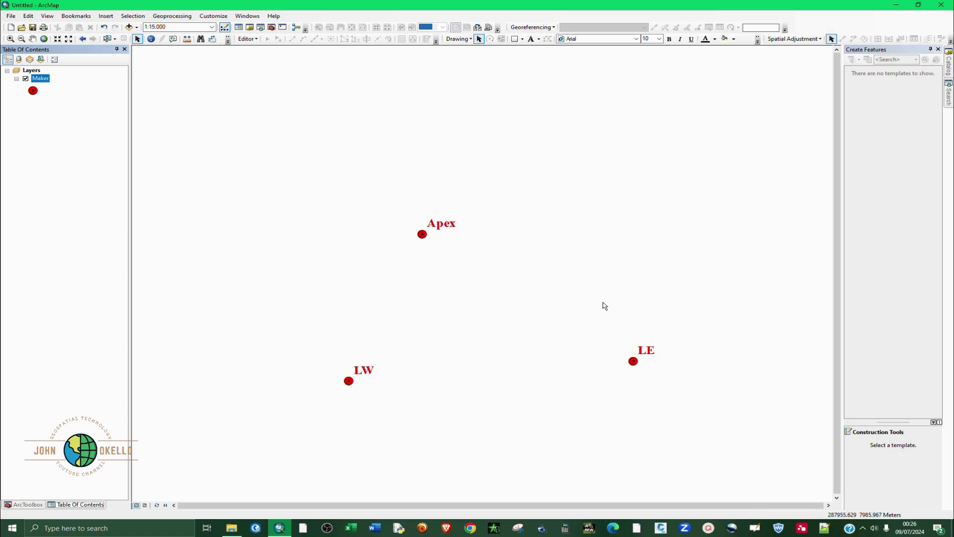